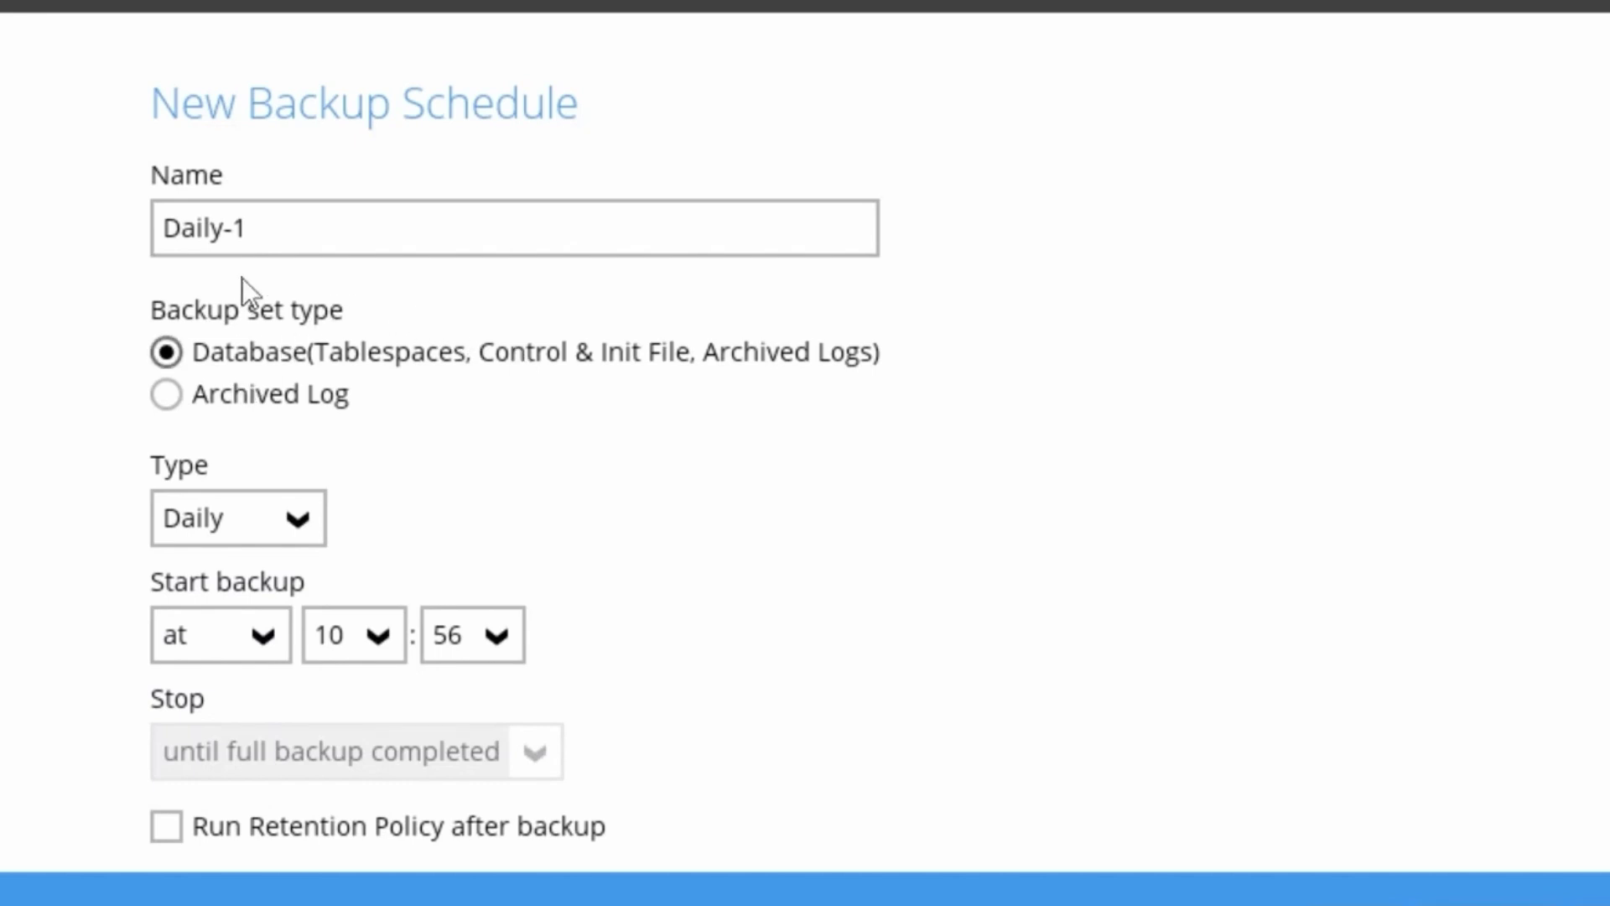
Review the available schedule types for the new backup schedule.
click(307, 530)
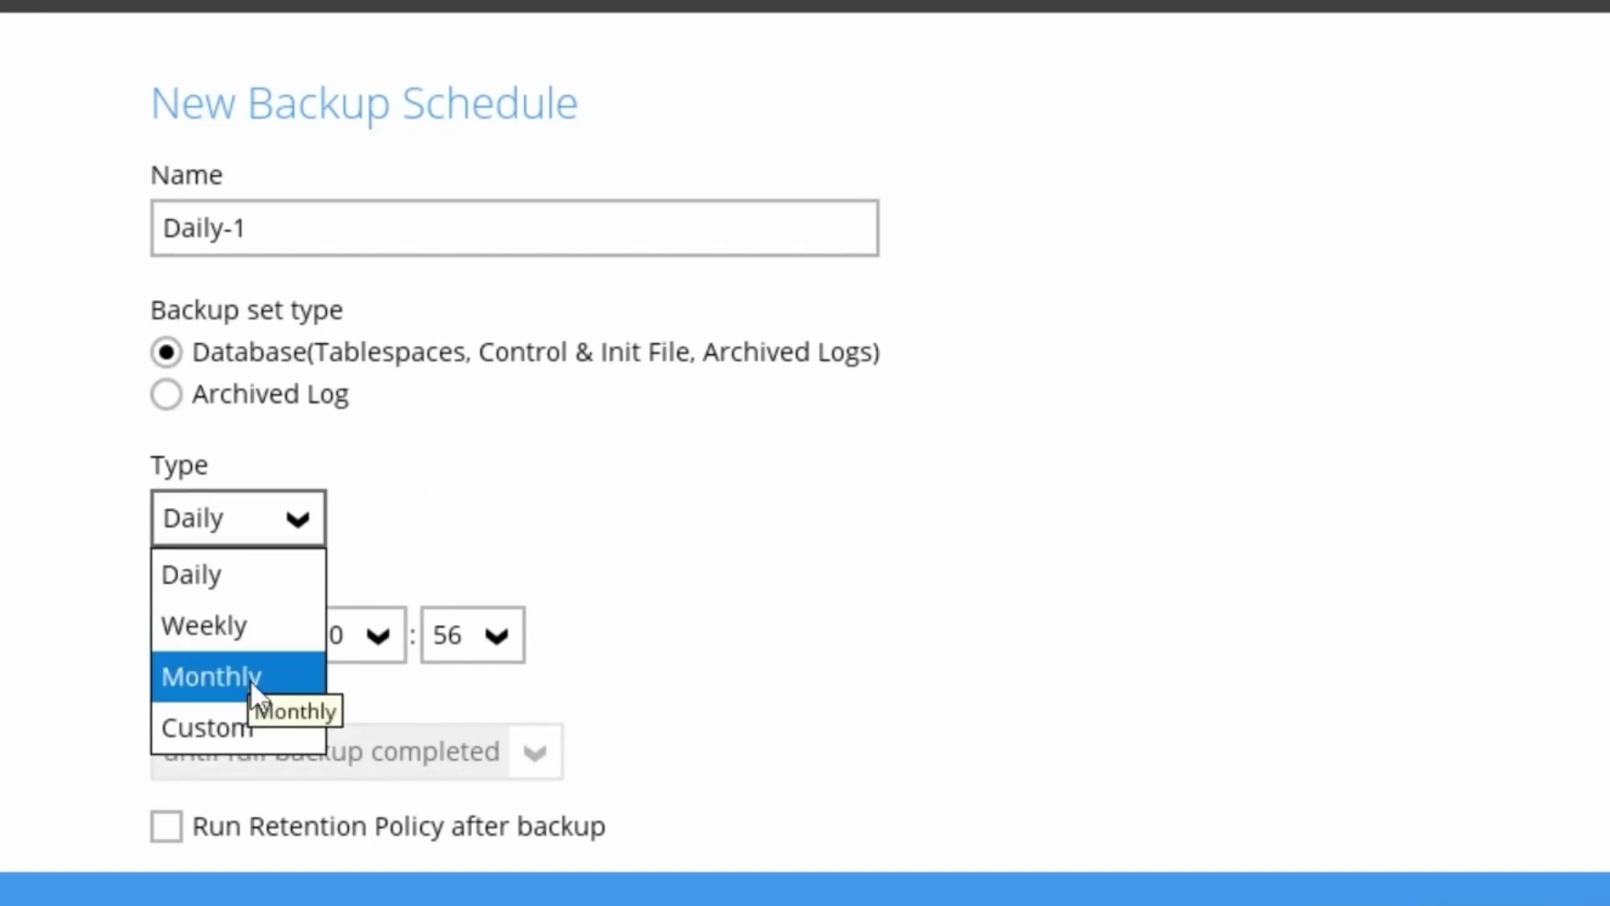
click(667, 510)
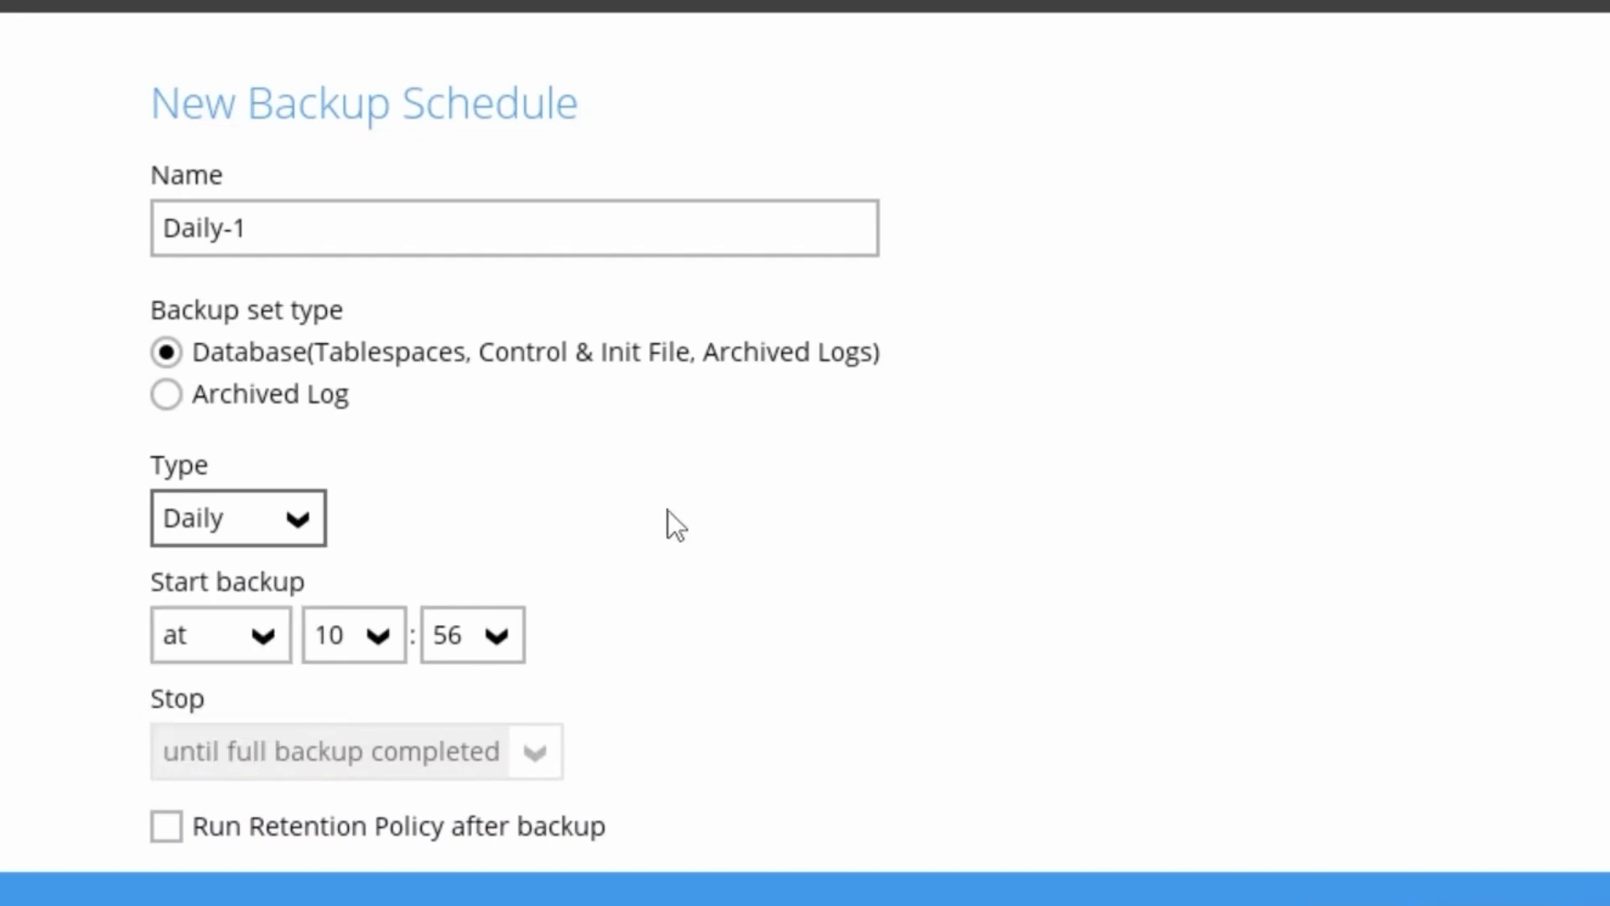
scroll(191, 637, down, 1)
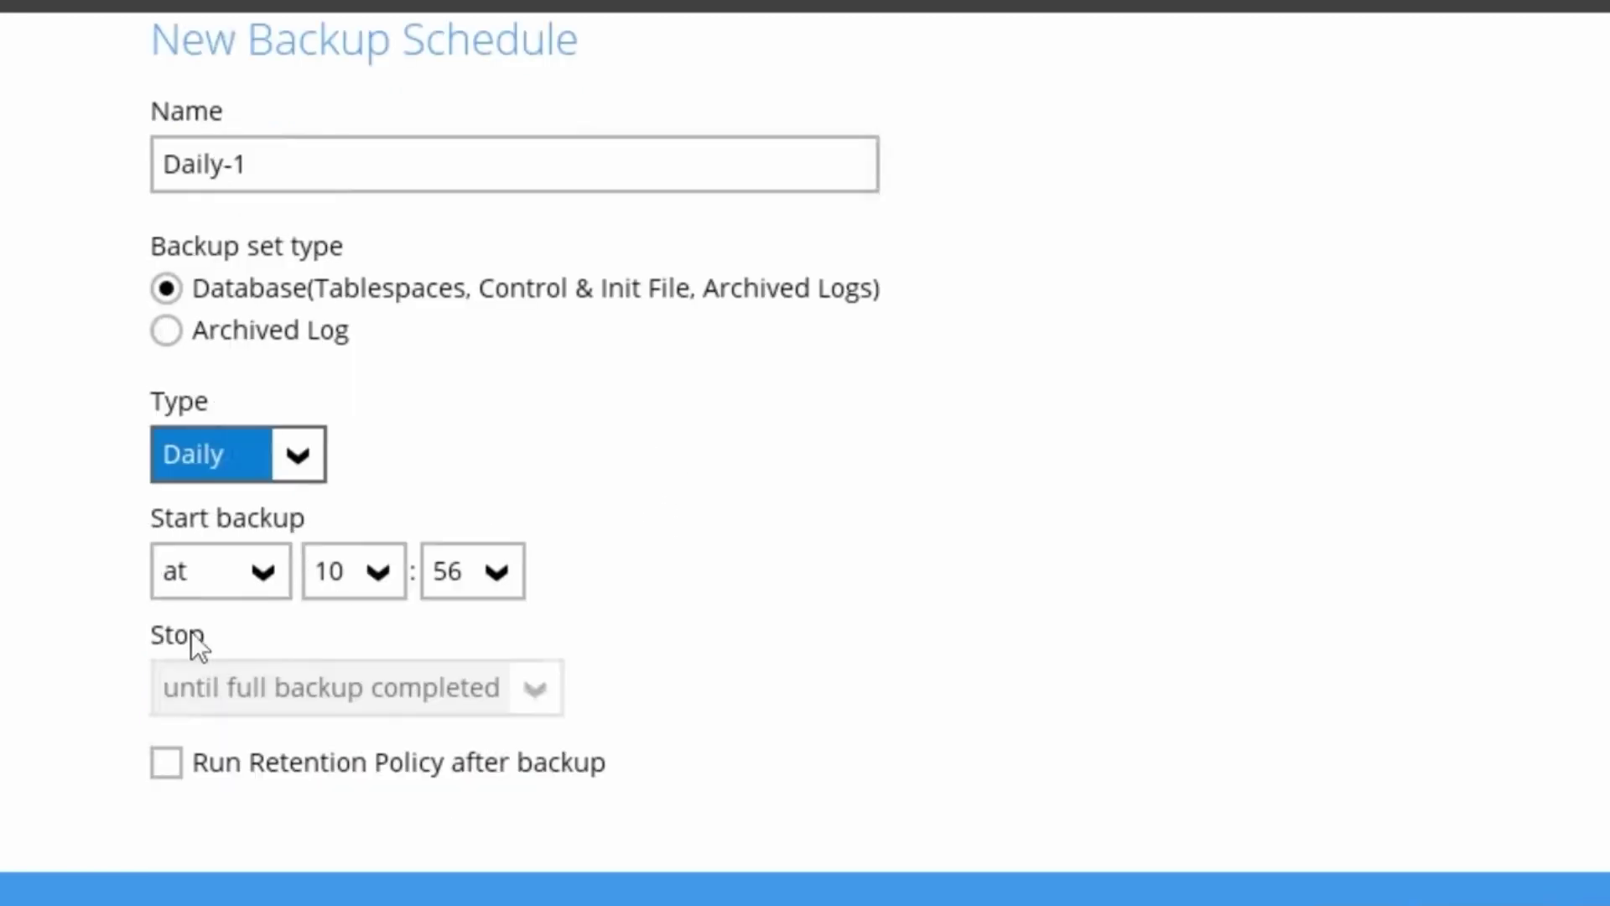
Try a recurring start of every 1 minute for the daily schedule, and return it to a fixed start time.
click(256, 585)
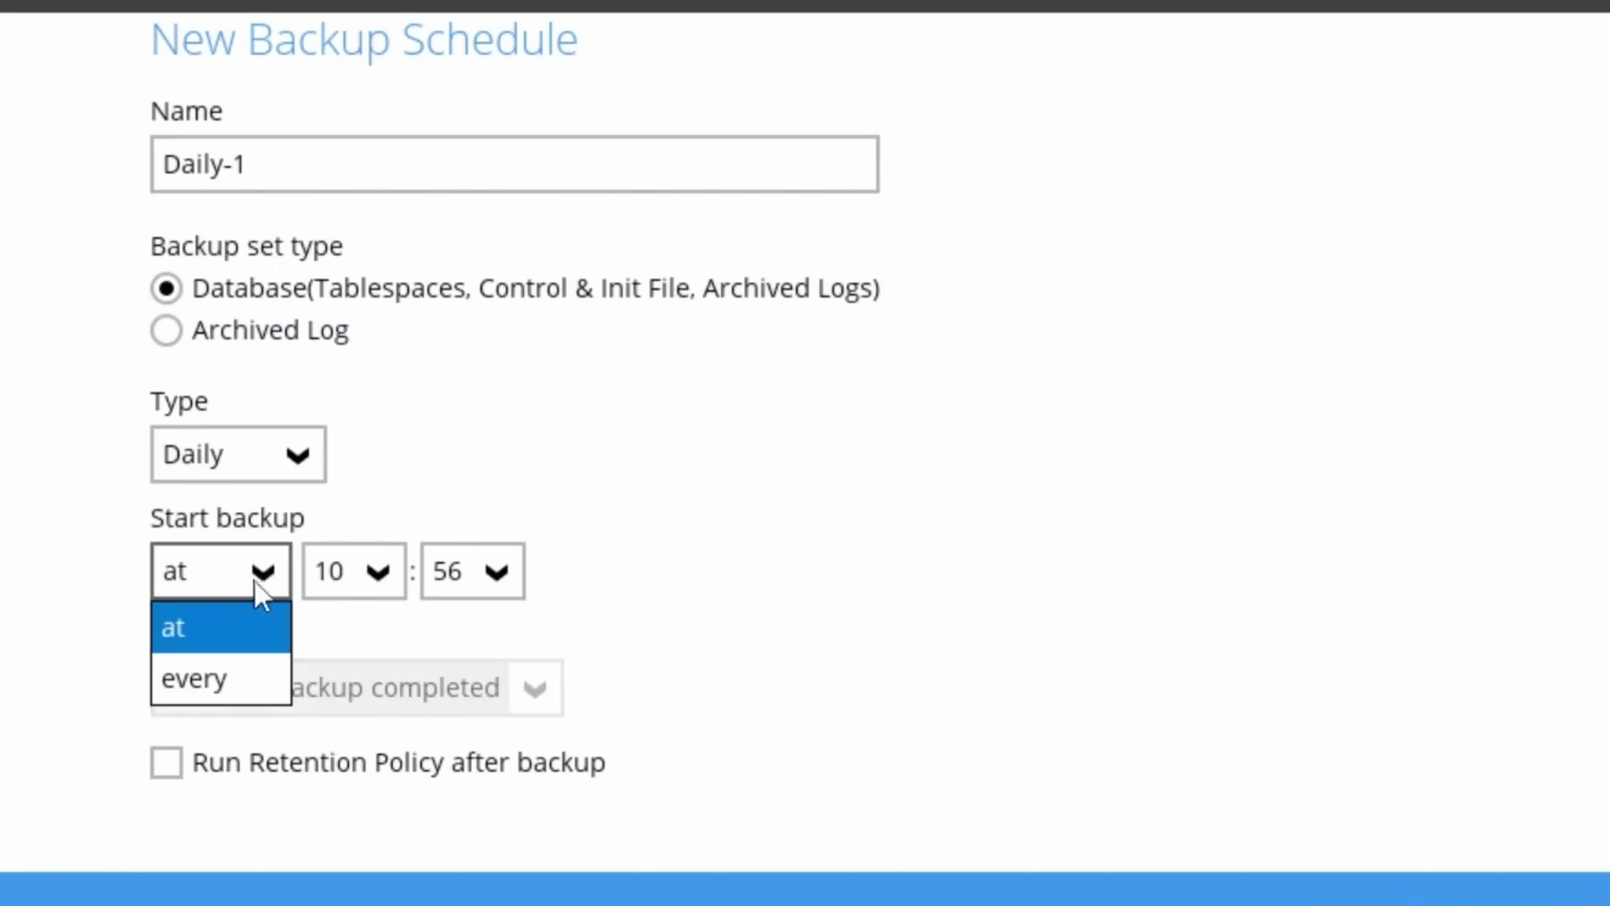
click(233, 641)
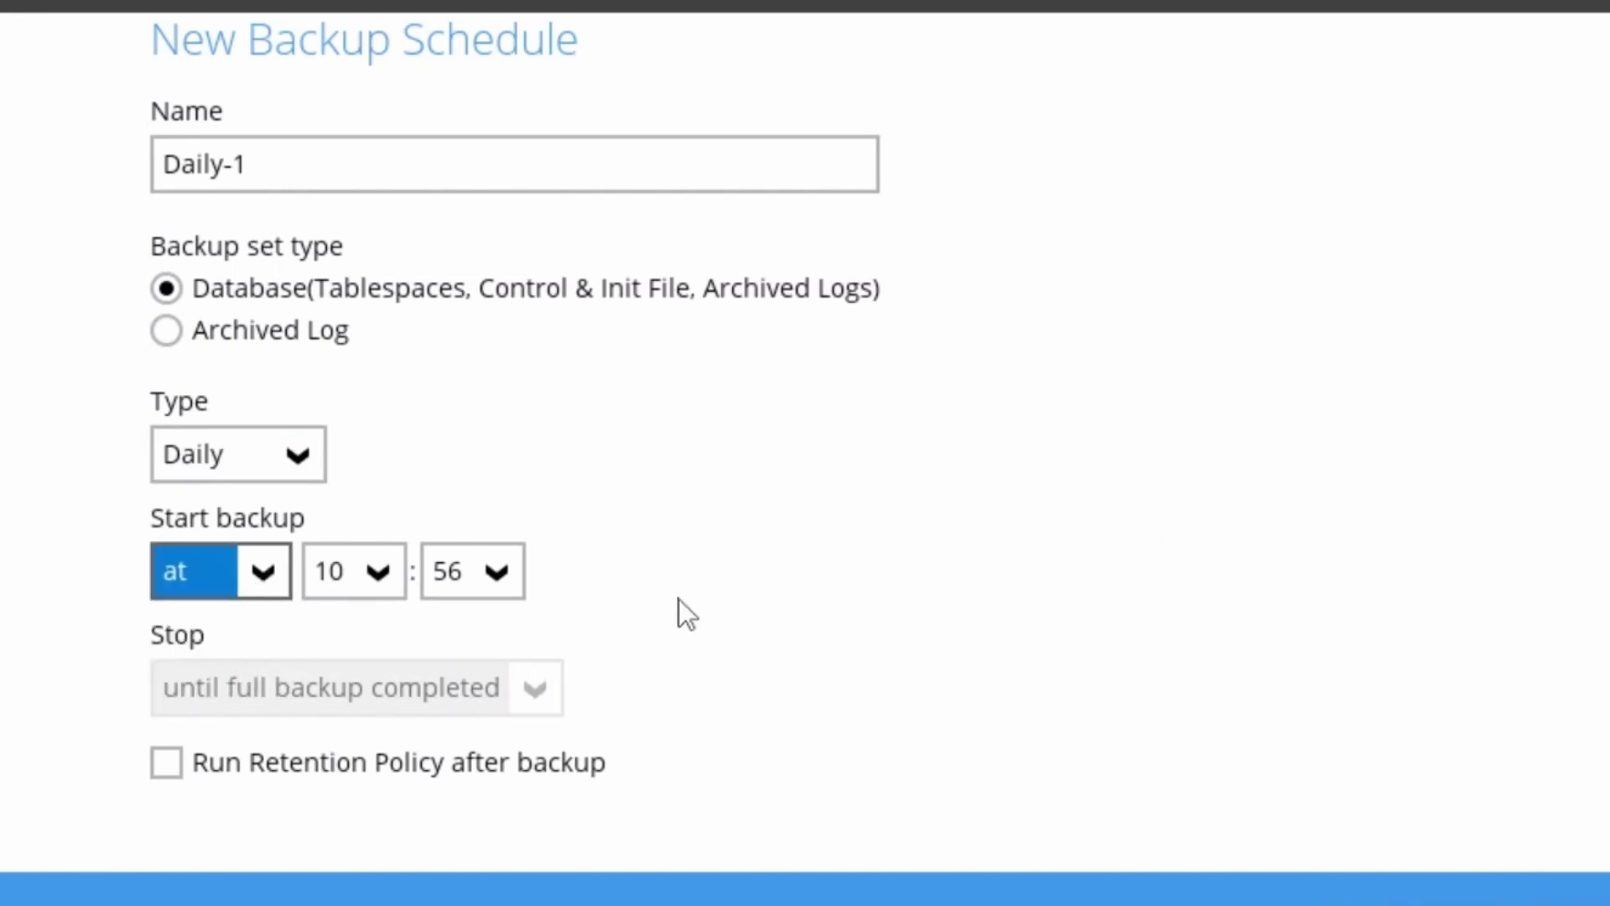
click(262, 585)
click(199, 667)
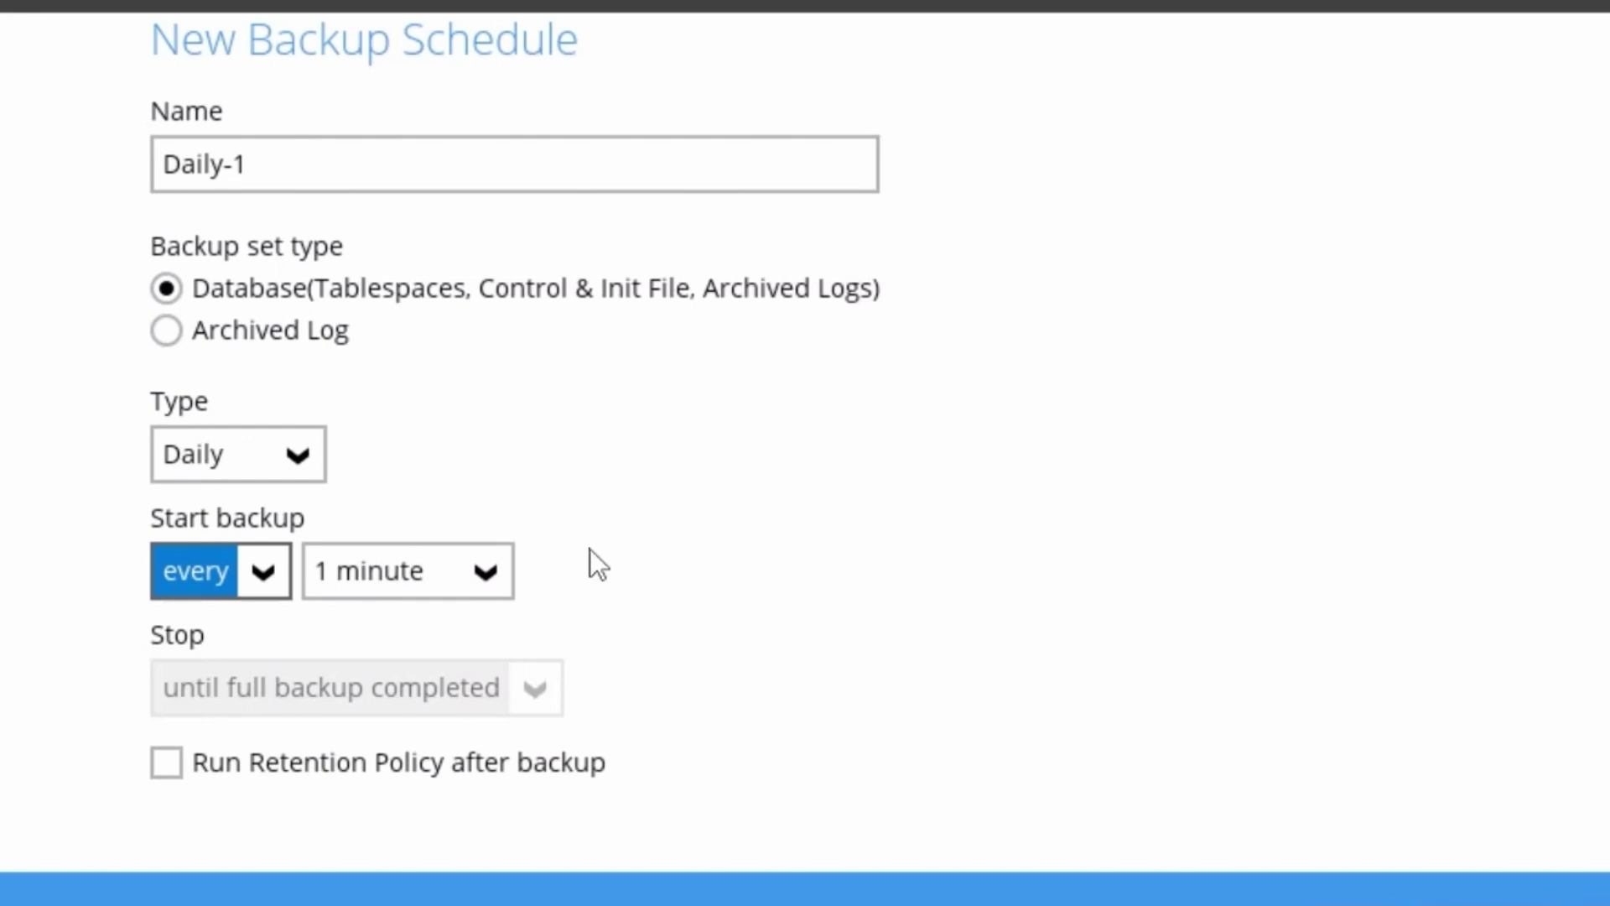
click(470, 560)
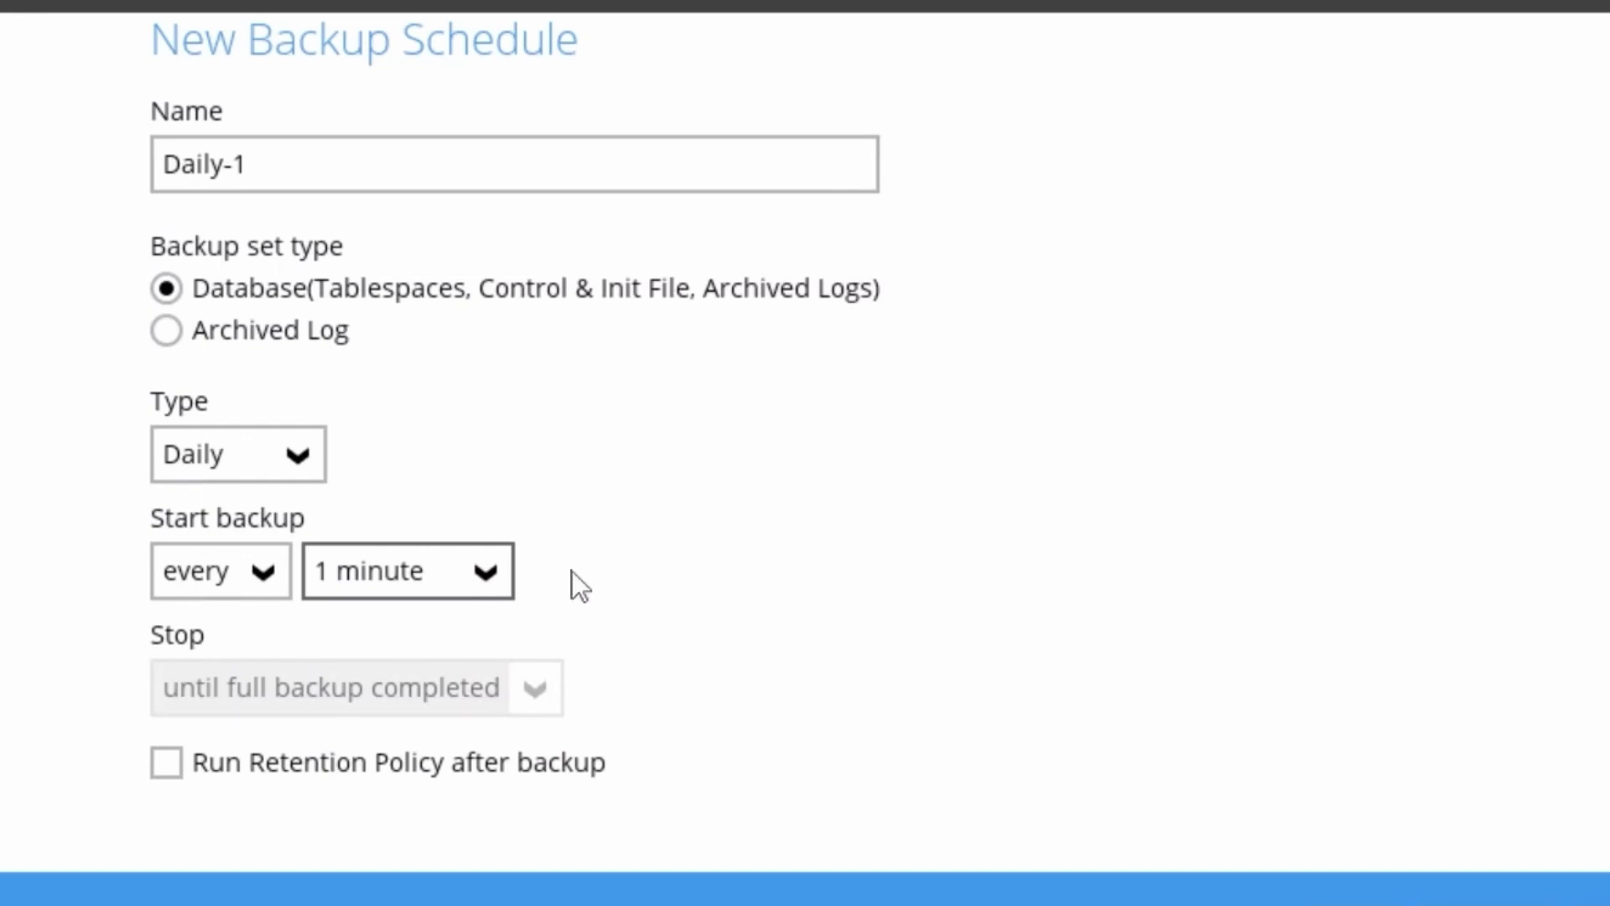
click(255, 577)
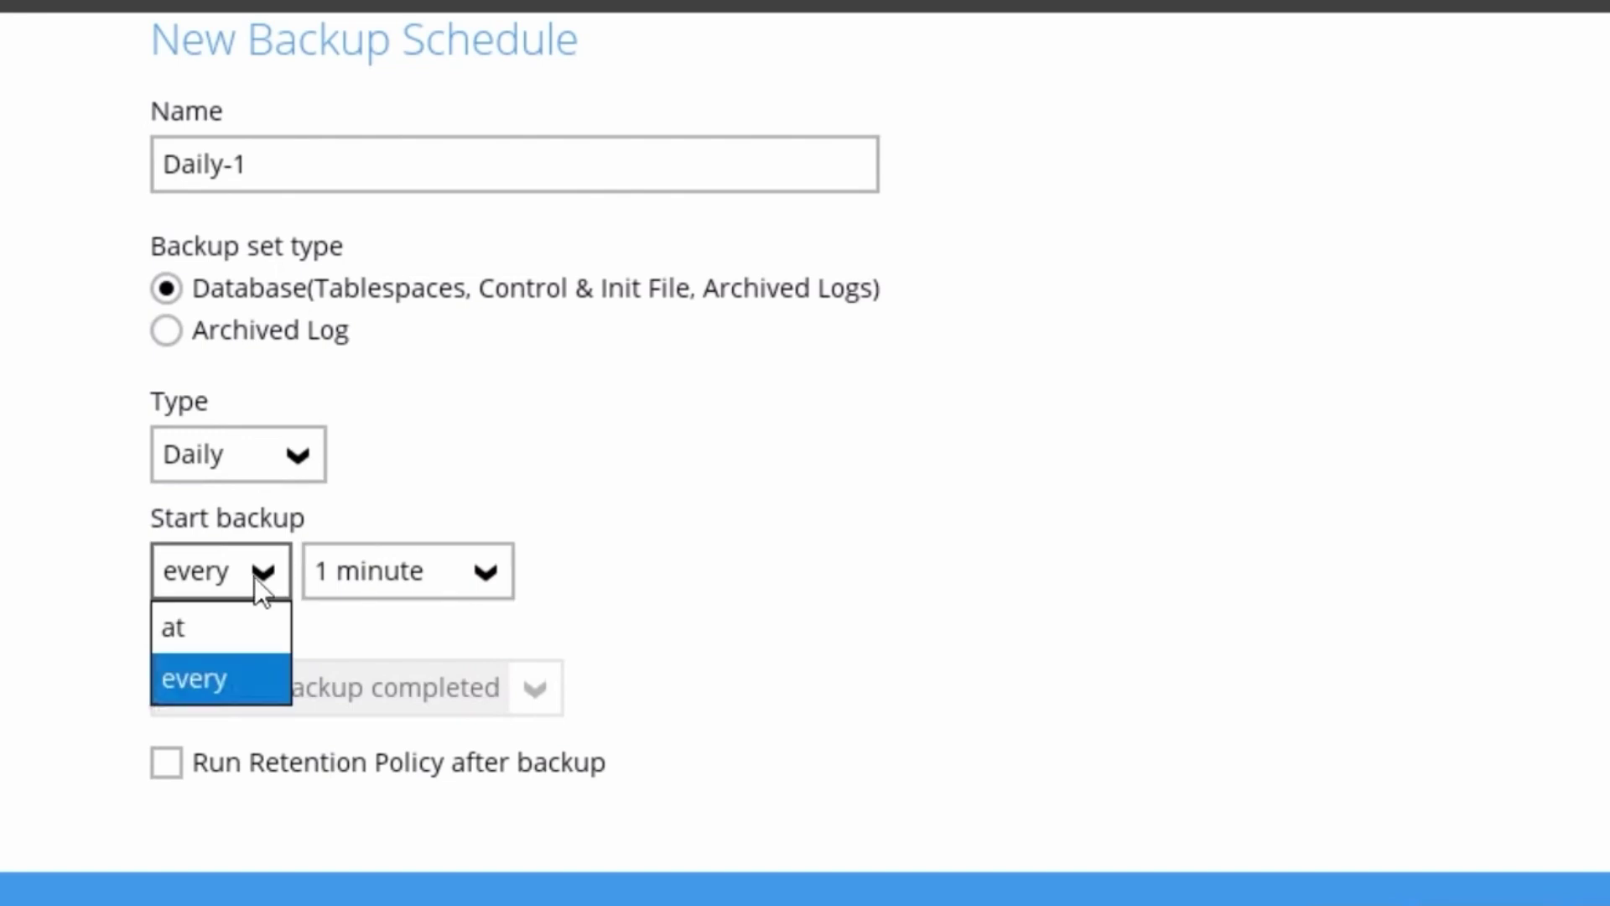
click(204, 629)
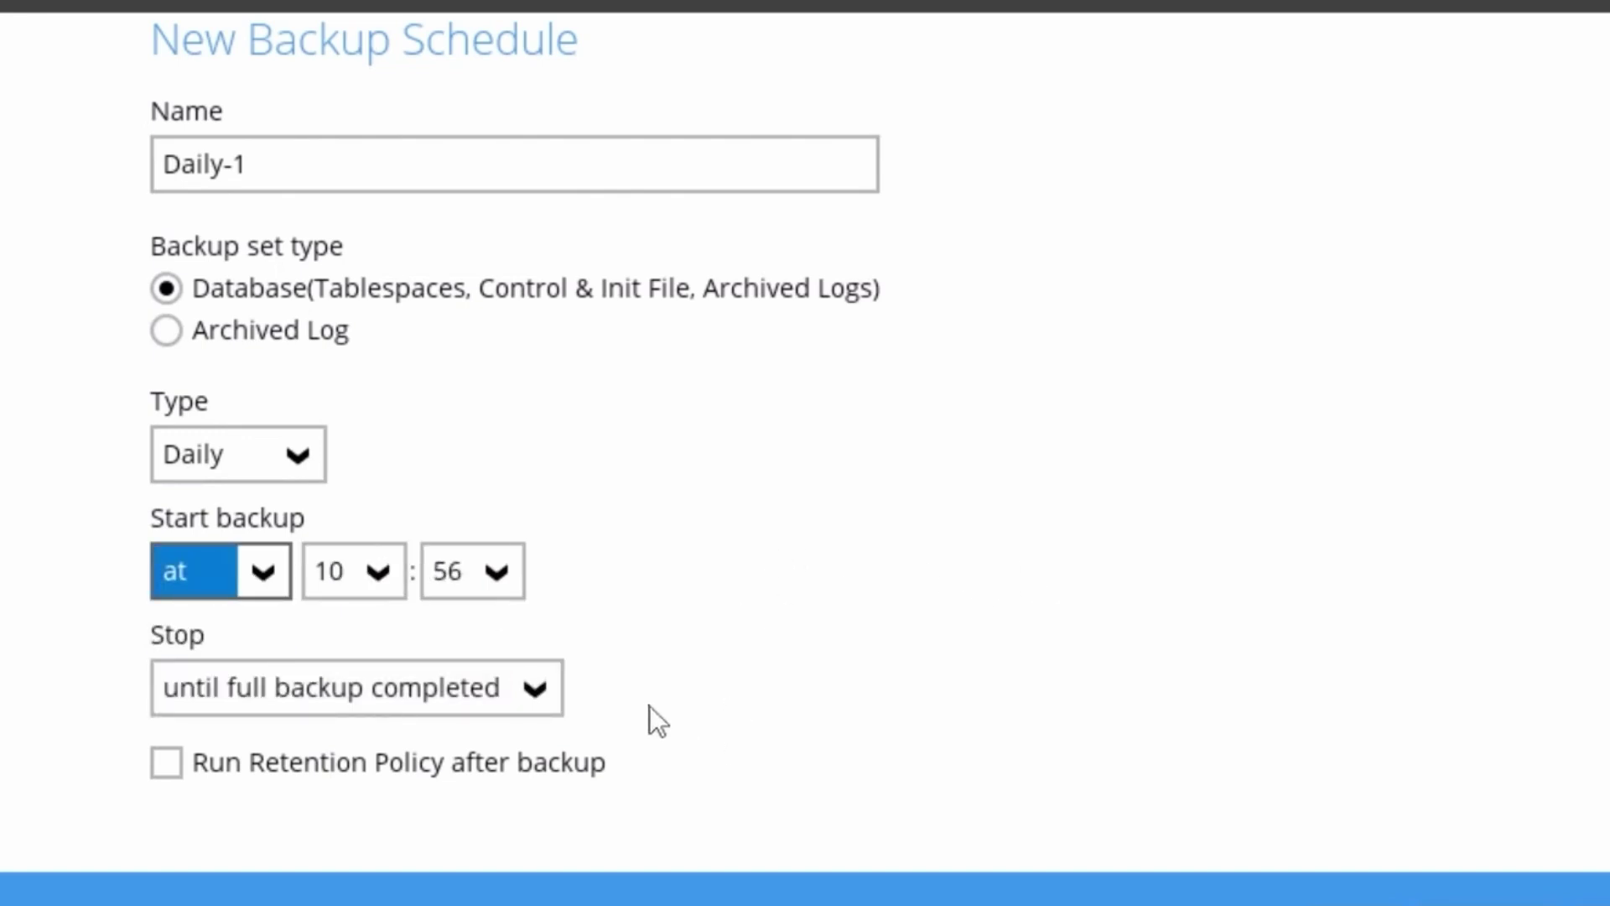
Try stopping the backup after 1 hr, restore stopping until full backup completed, and enable running the retention policy after backup.
click(537, 702)
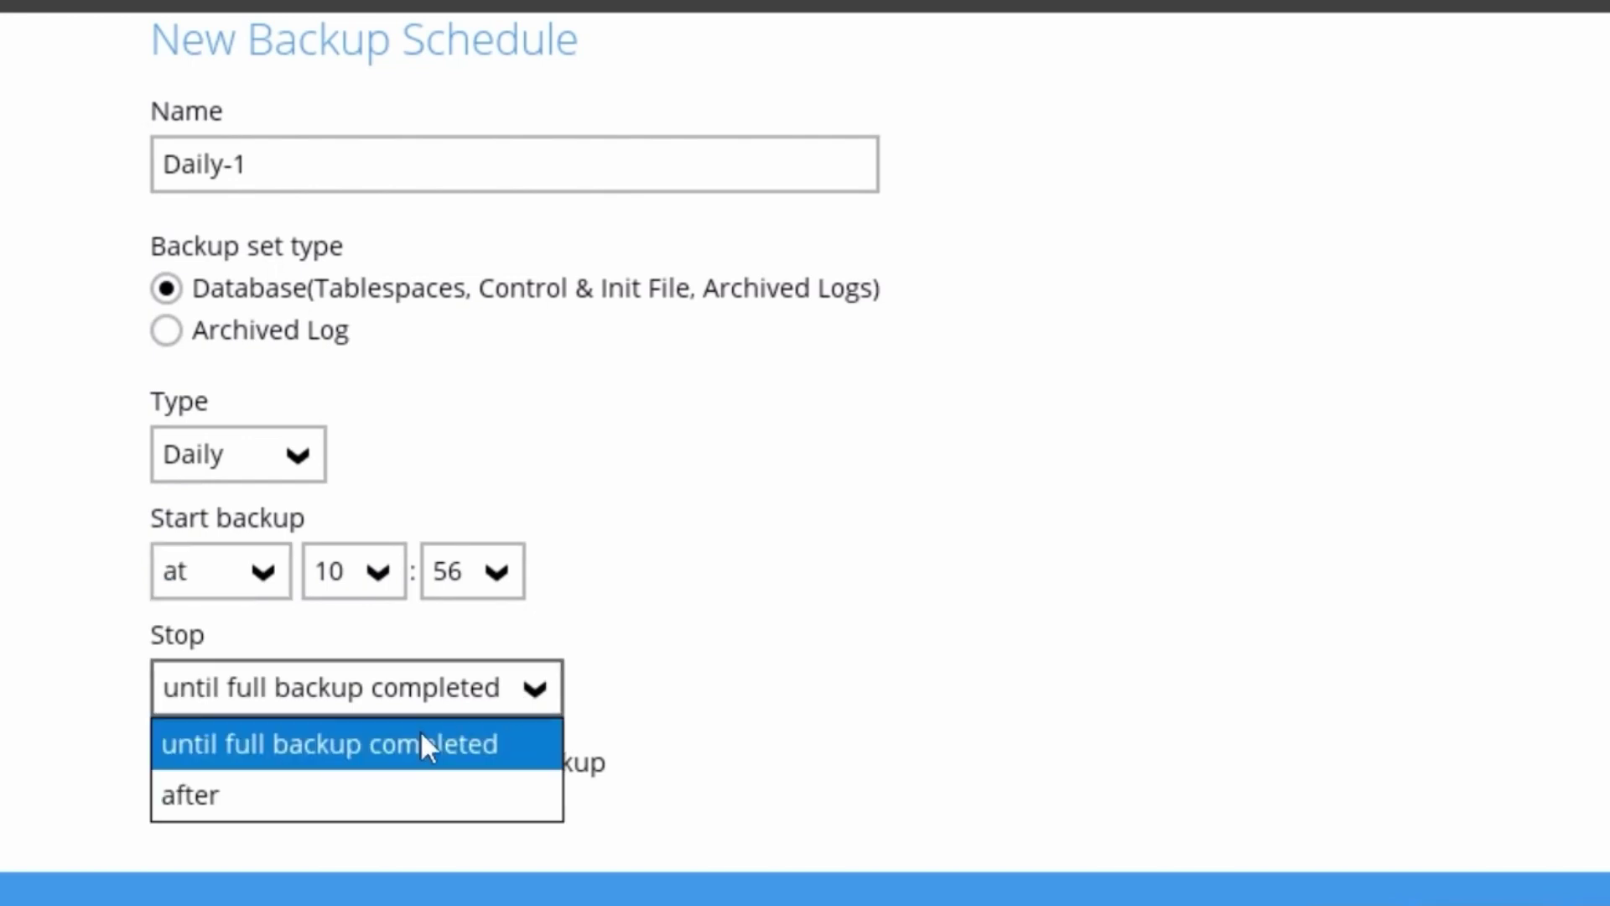
click(406, 752)
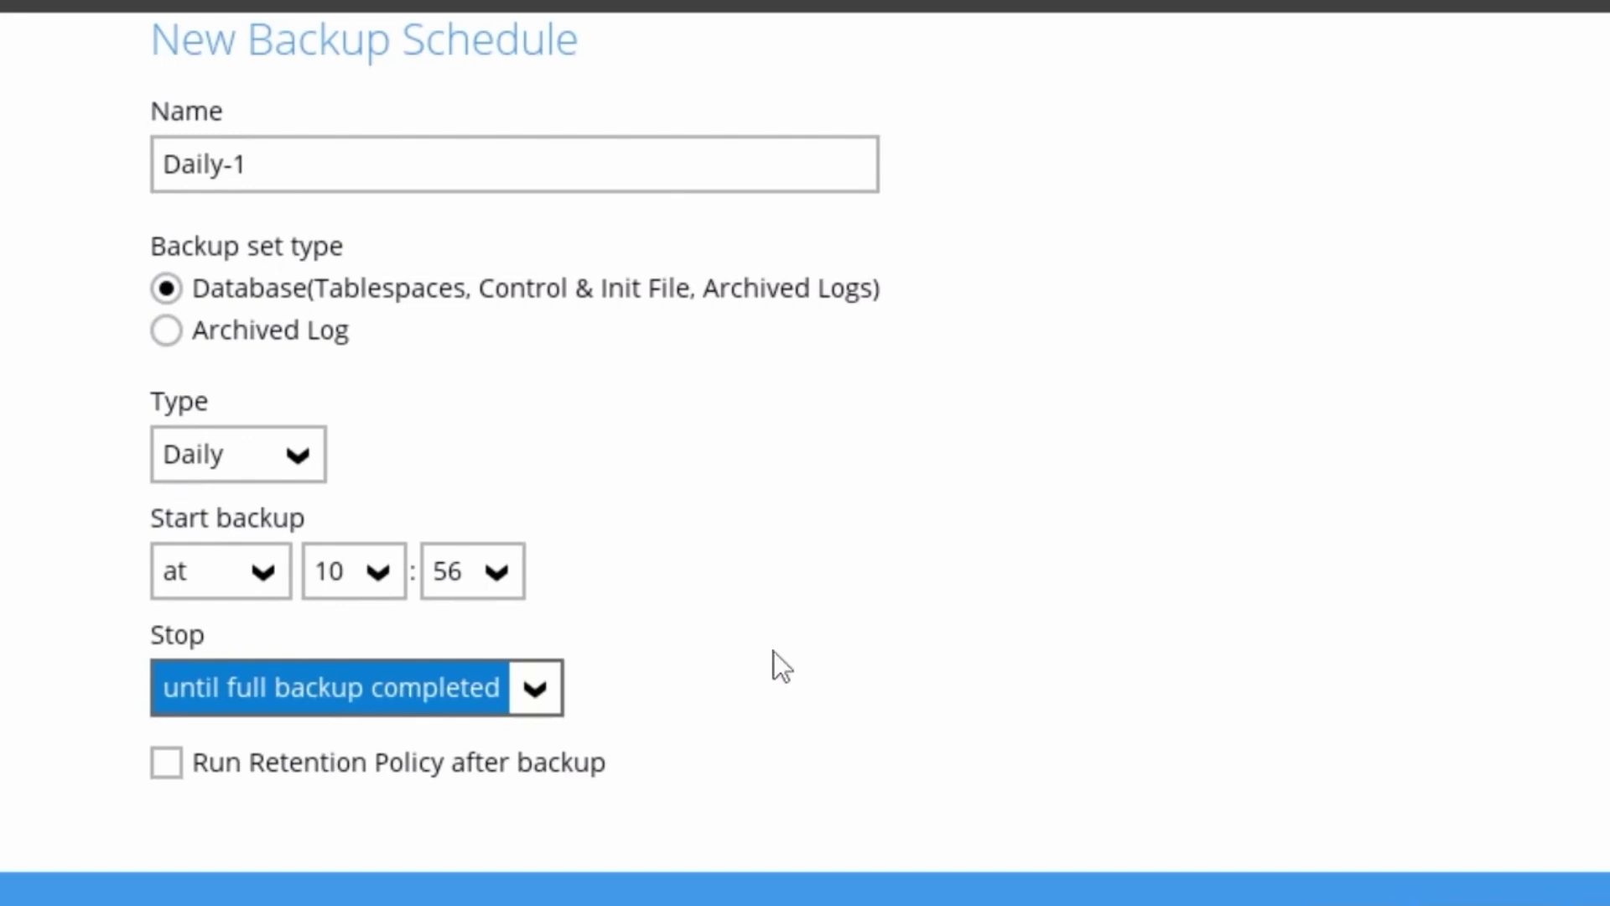
click(457, 683)
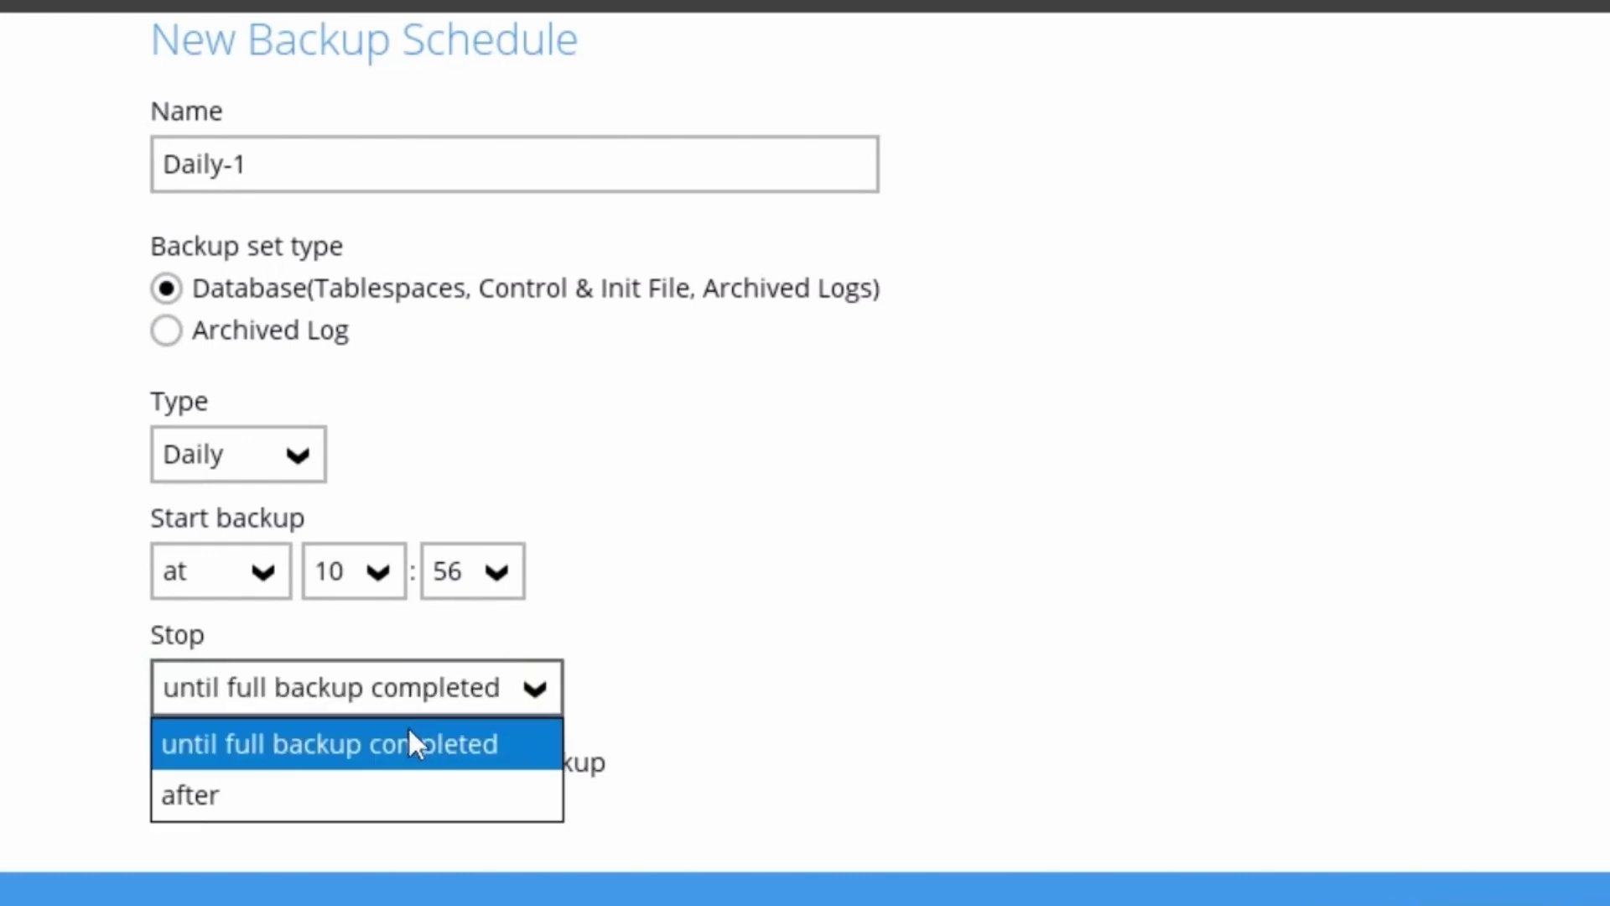
key(Down)
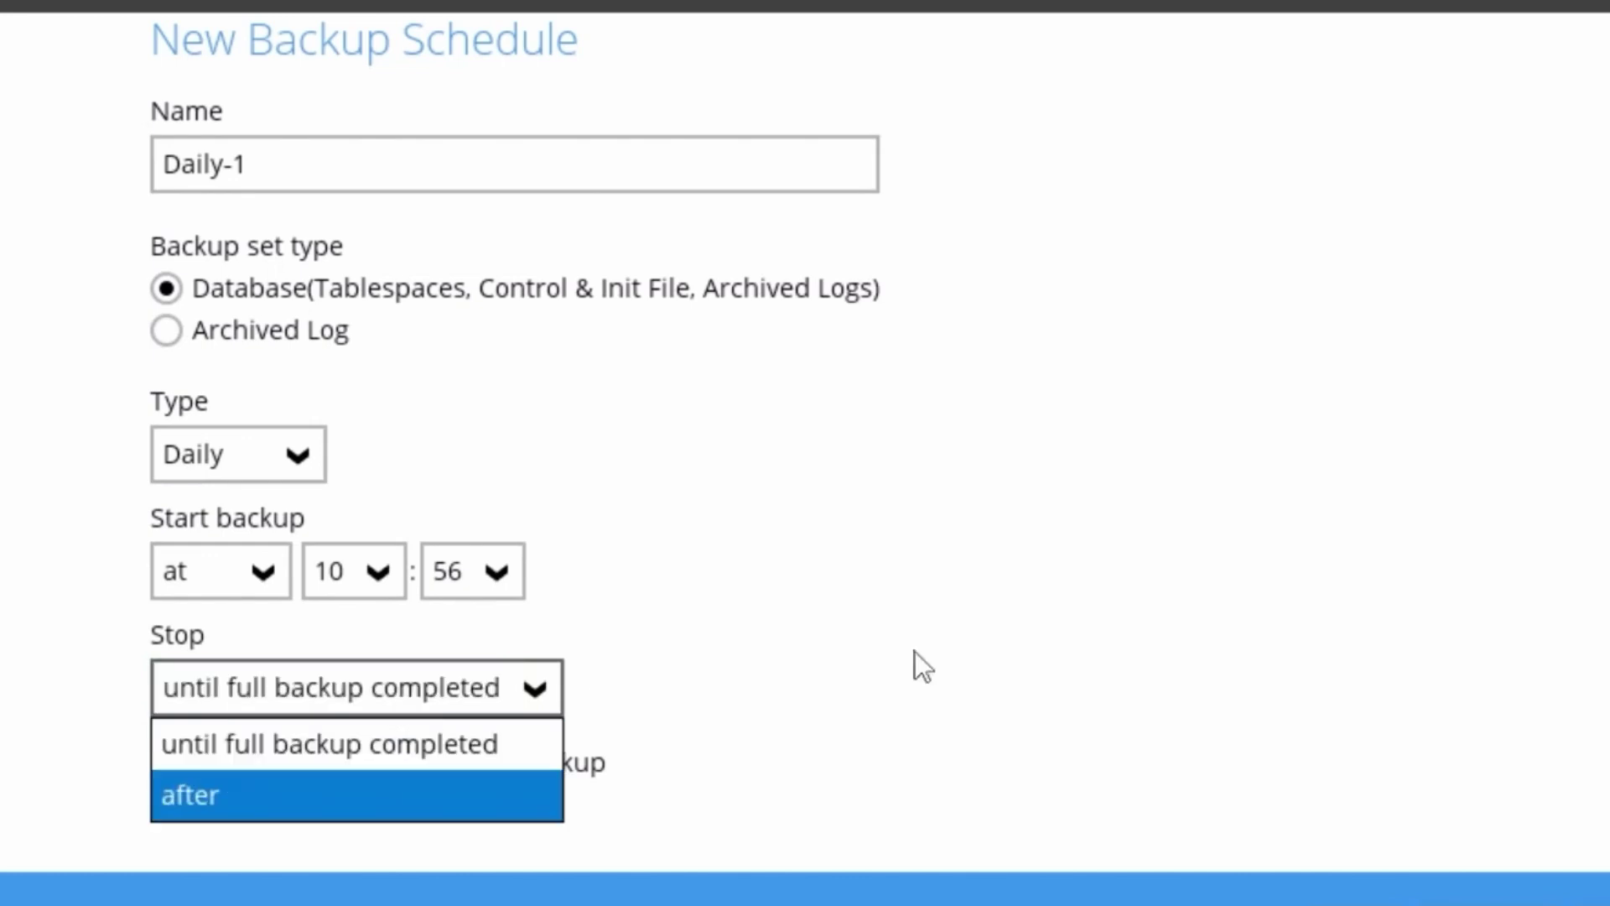
key(Return)
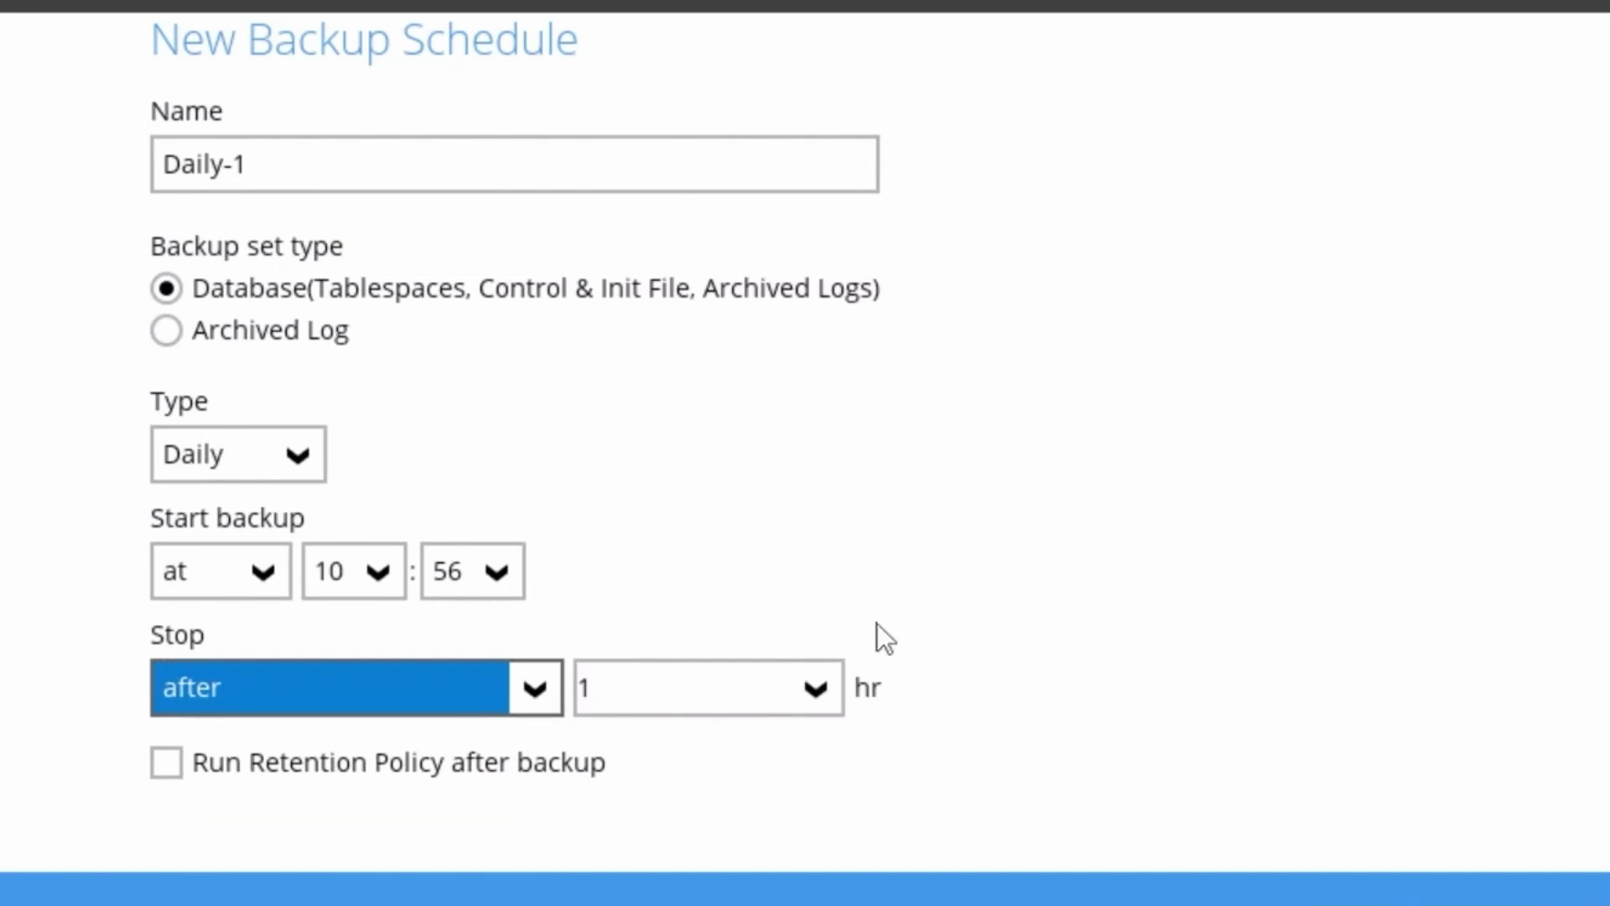
click(511, 701)
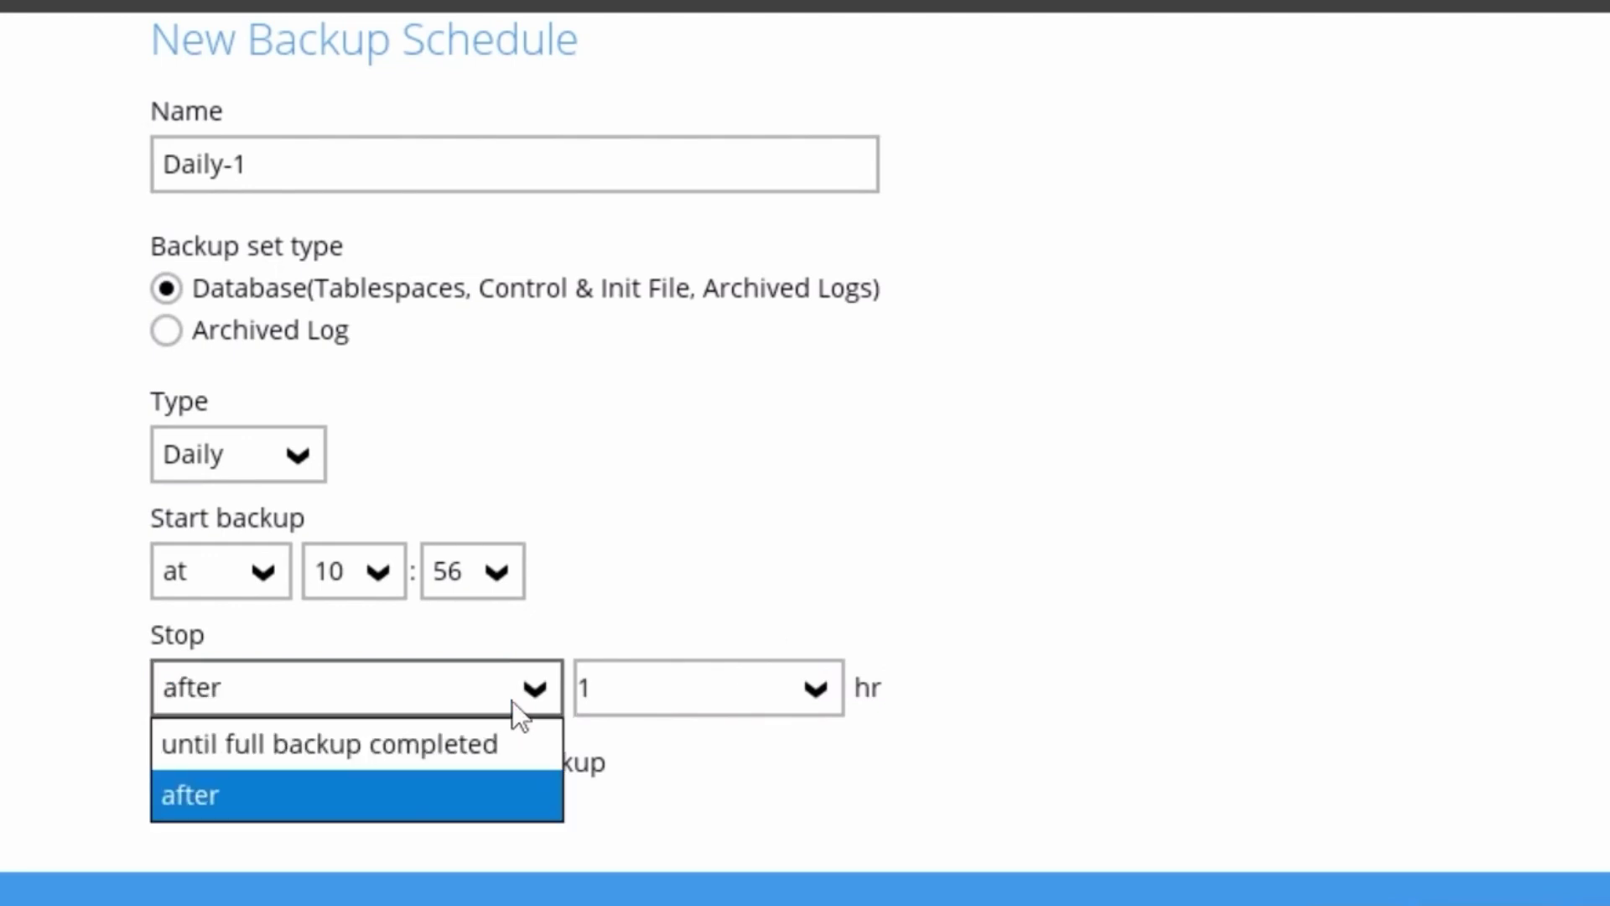
click(434, 746)
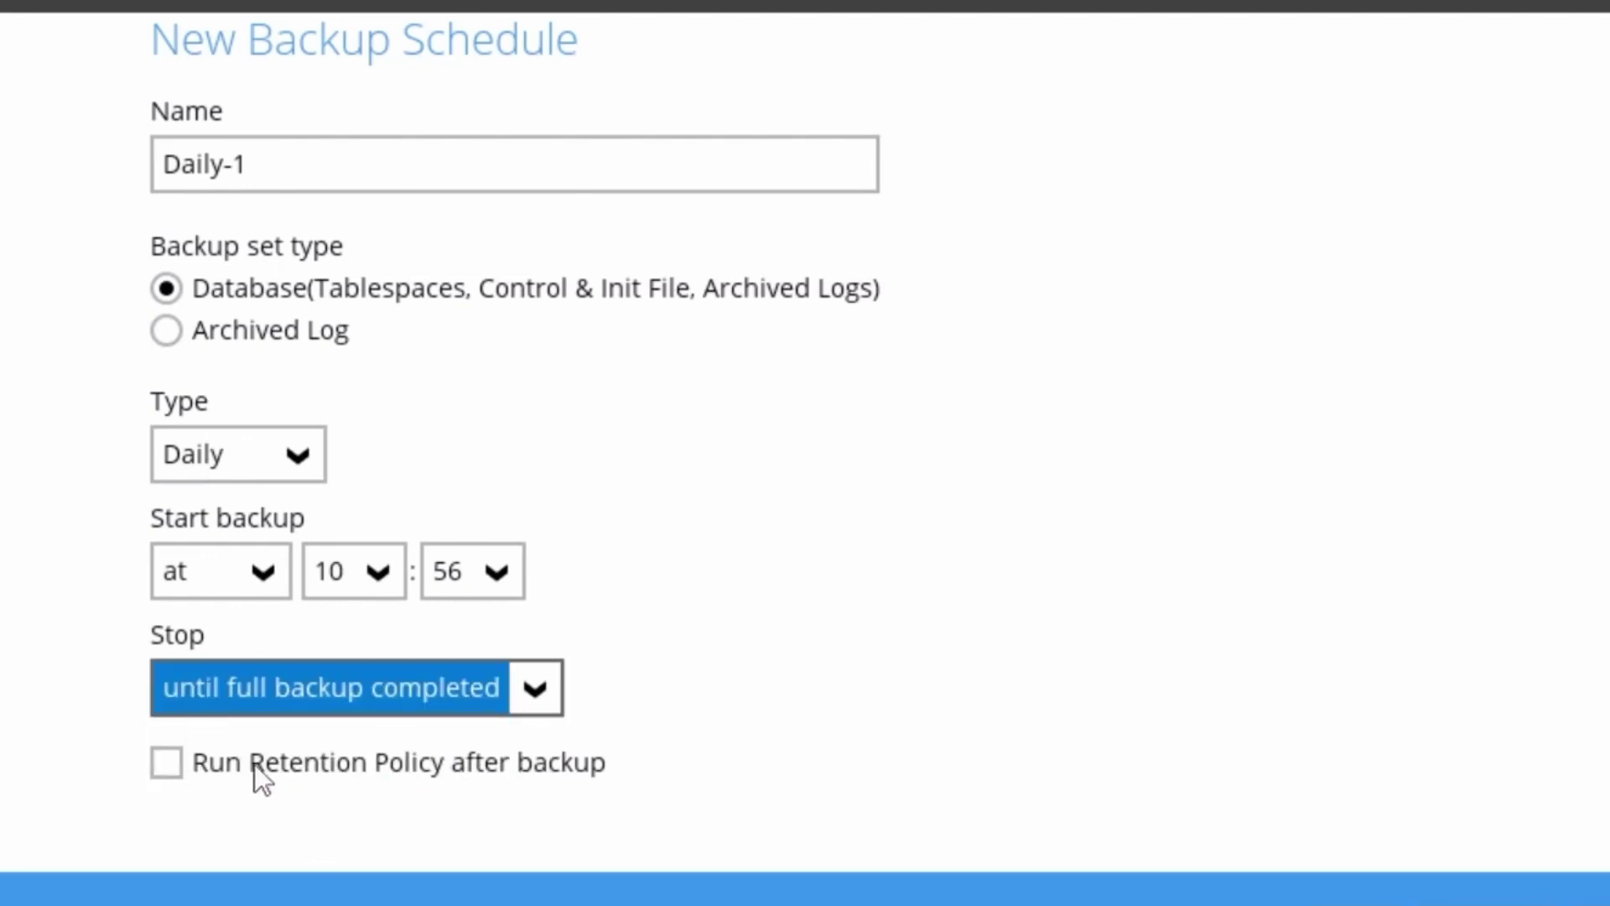
click(164, 774)
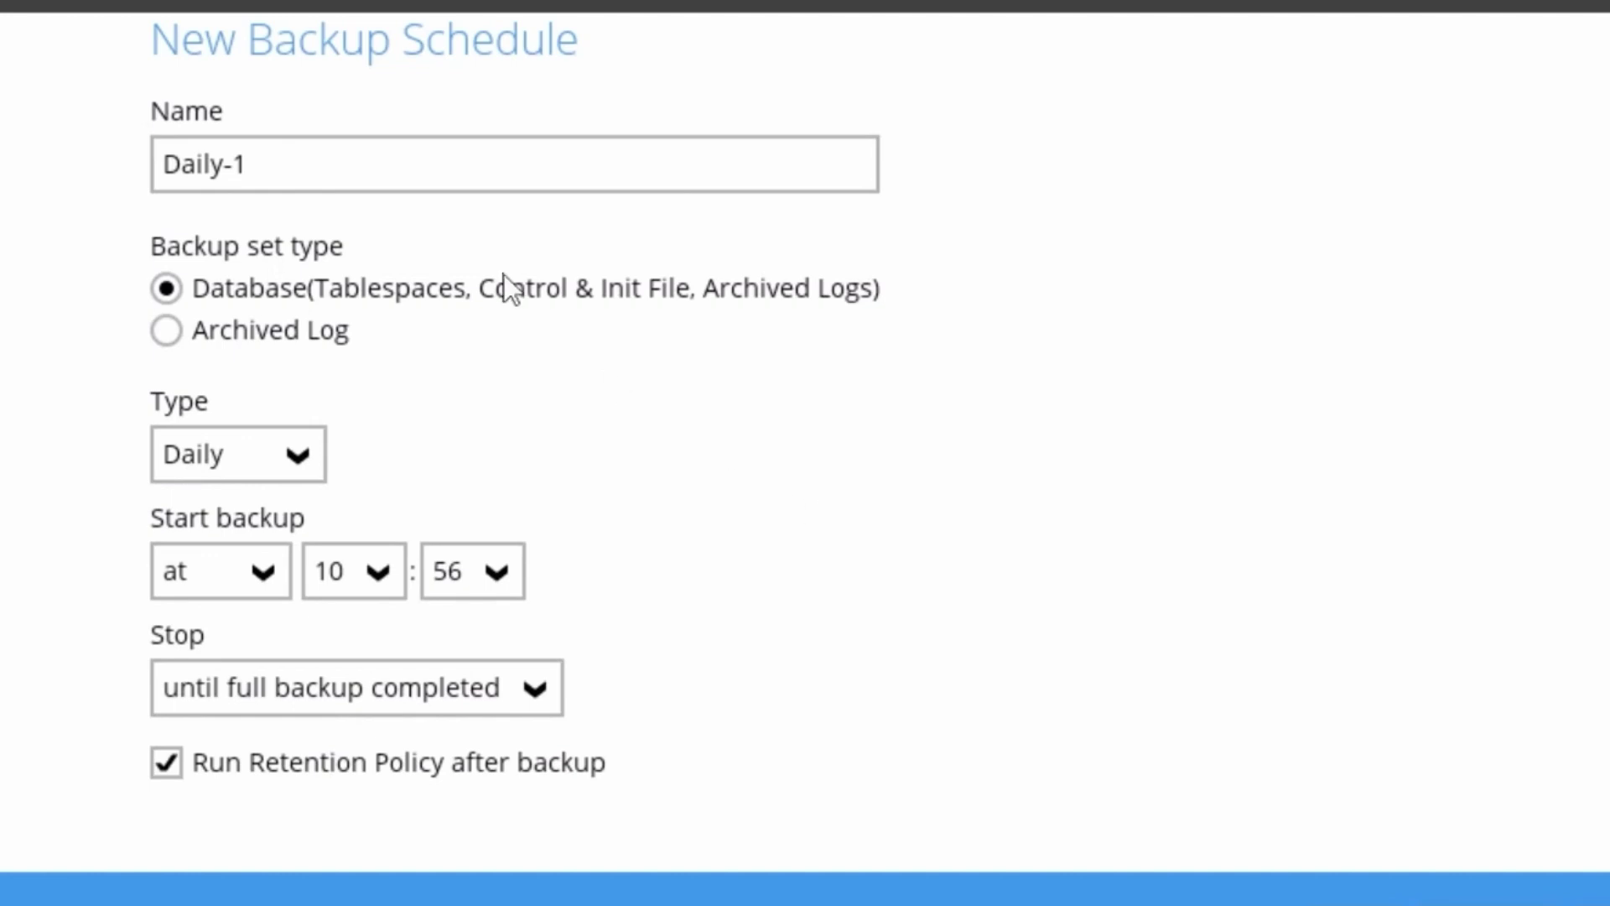
Set the database backup schedule to run weekly on Saturday at 20:00.
click(238, 517)
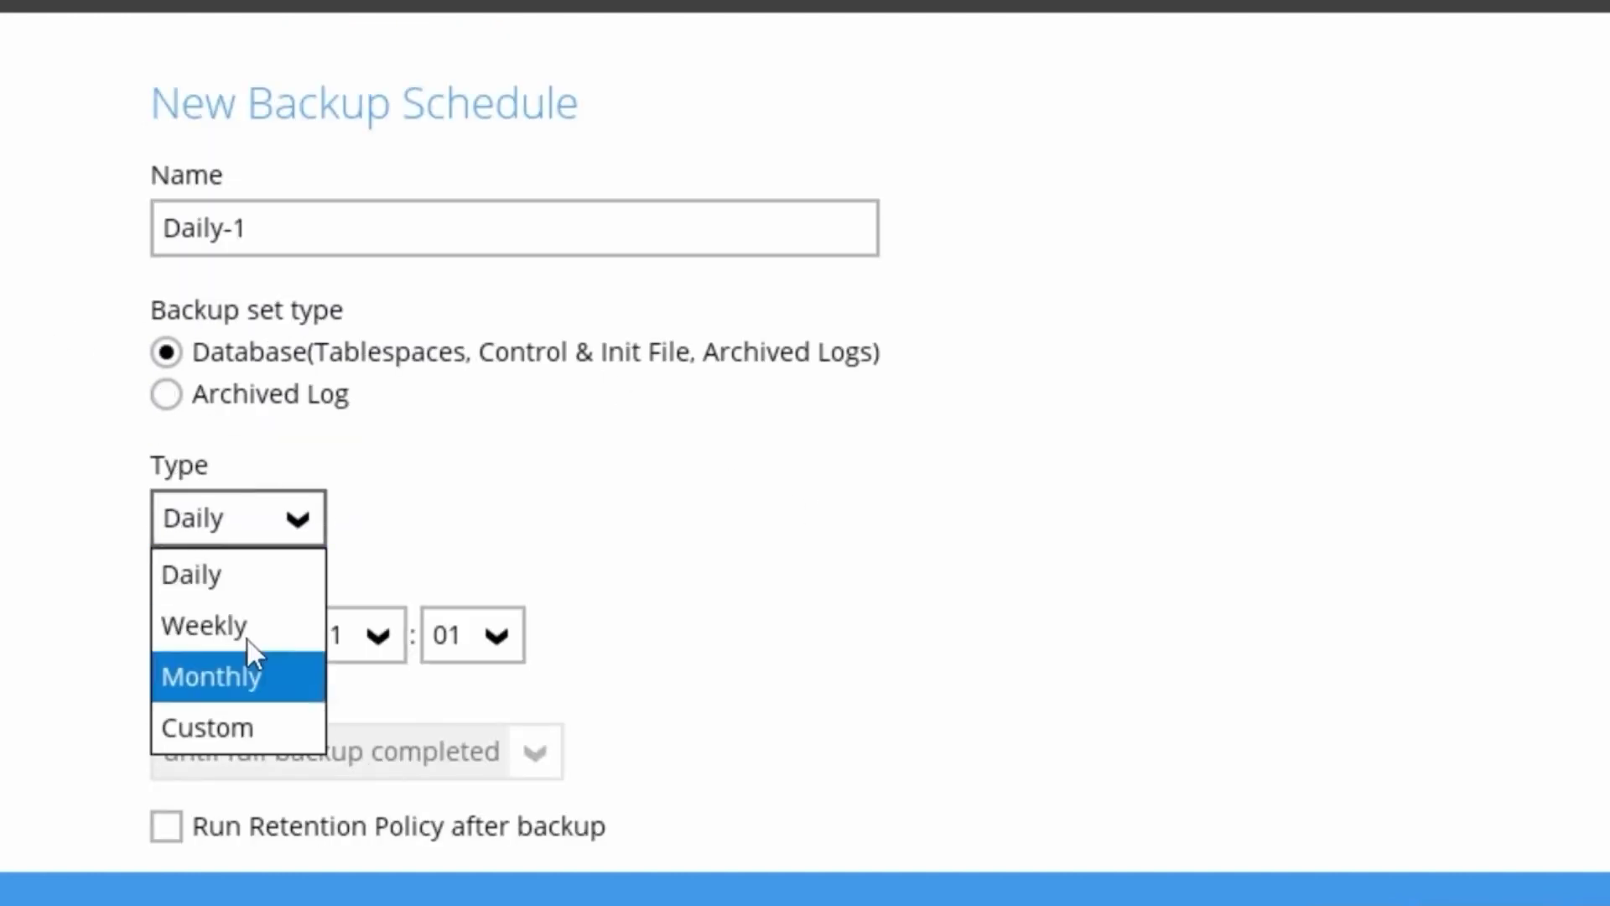
click(198, 621)
click(863, 623)
click(353, 730)
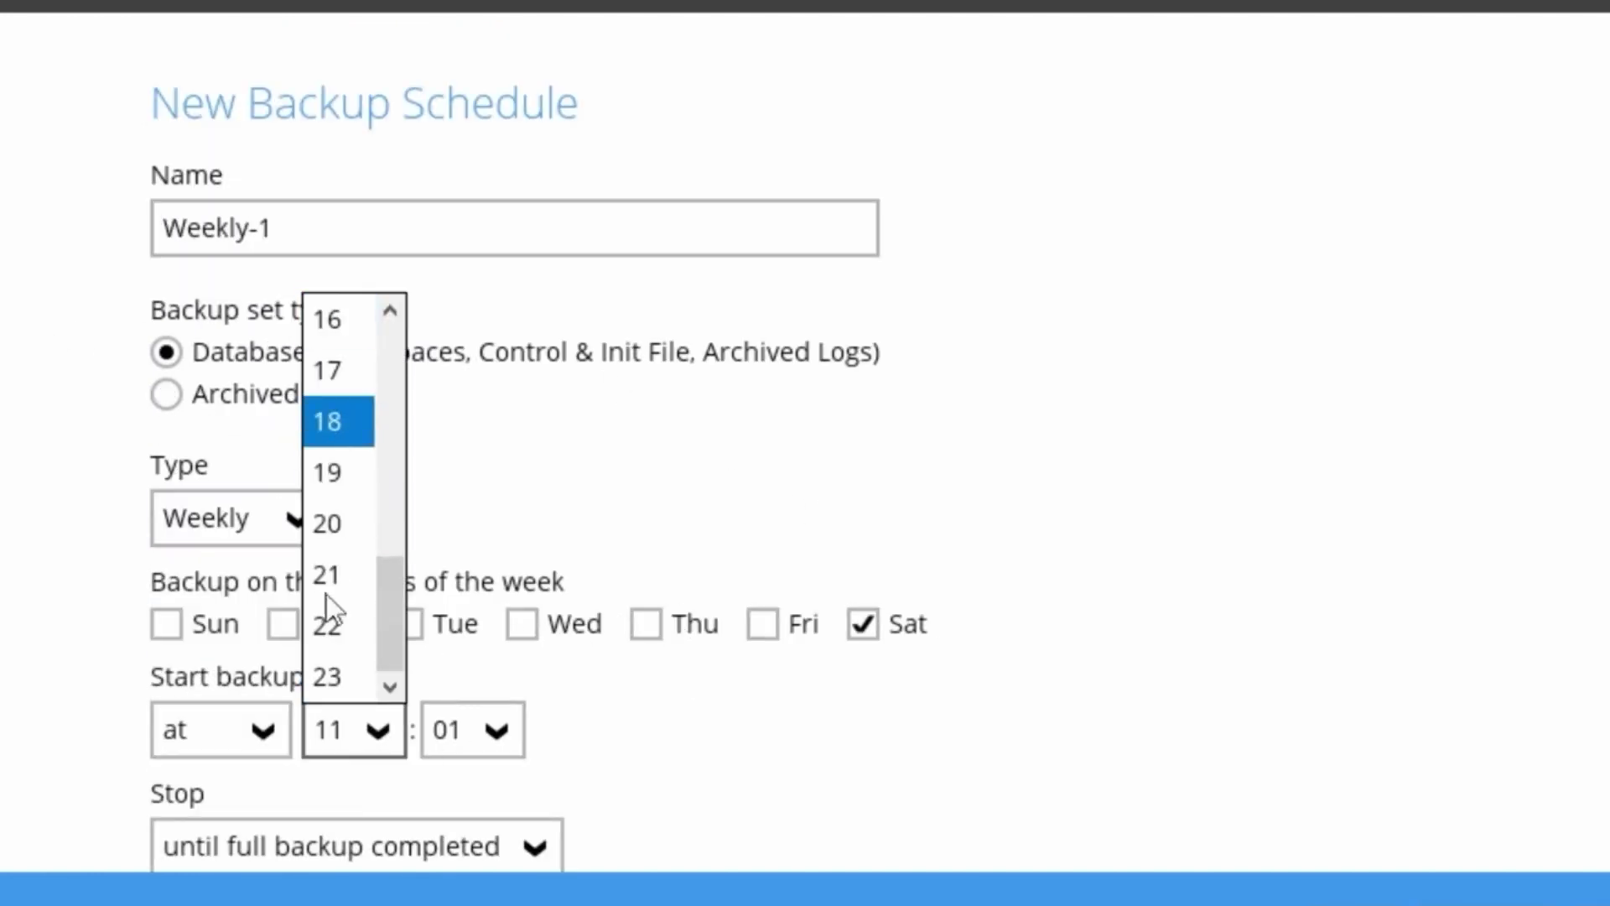
click(327, 523)
click(495, 730)
scroll(469, 470, up, 1)
click(446, 320)
Enable running the retention policy after backup, name the schedule "Full Database Backup Schedule" and save it.
scroll(789, 747, down, 3)
click(166, 761)
scroll(304, 537, up, 3)
drag(277, 228, 163, 228)
text(Full Database Backup Schedule)
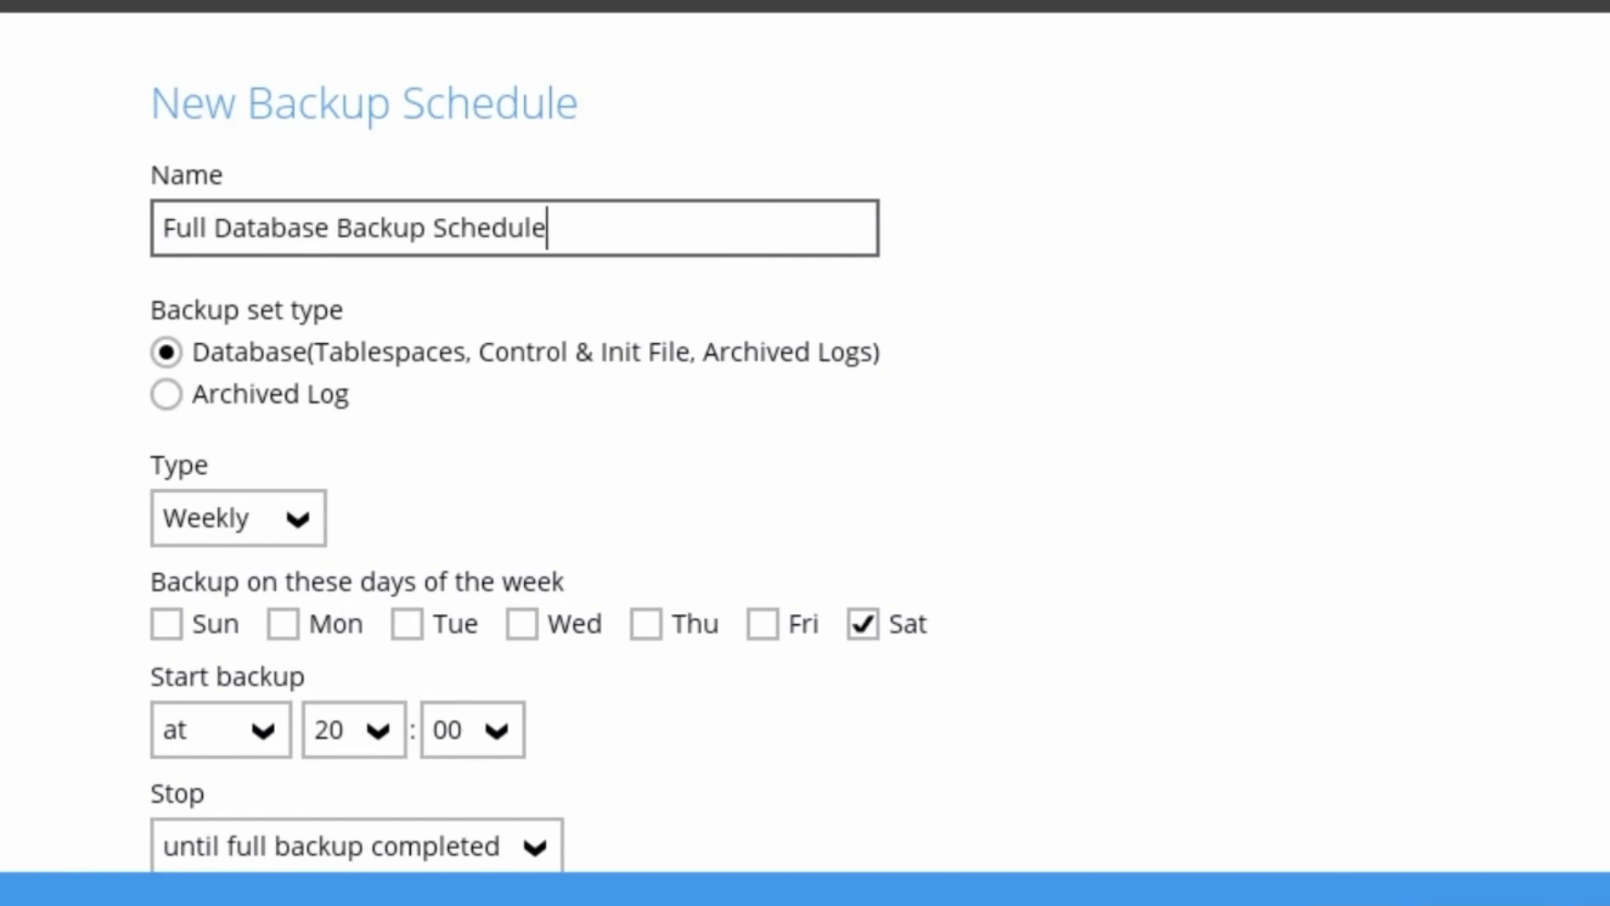
click(1296, 904)
Add a second schedule for the Archived Log backup set type, running weekly on Monday through Friday.
click(235, 452)
click(210, 394)
click(298, 519)
click(252, 625)
click(322, 629)
click(432, 629)
click(554, 629)
click(646, 623)
click(762, 624)
Set the archived log schedule's start time to 20:00 and name it "Daily Archive Log Backup Schedule".
click(378, 730)
scroll(352, 638, down, 1)
click(344, 625)
click(497, 729)
click(481, 323)
scroll(251, 587, down, 3)
scroll(165, 755, up, 2)
triple_click(159, 218)
text(Daily Archive Log Backup Schedule)
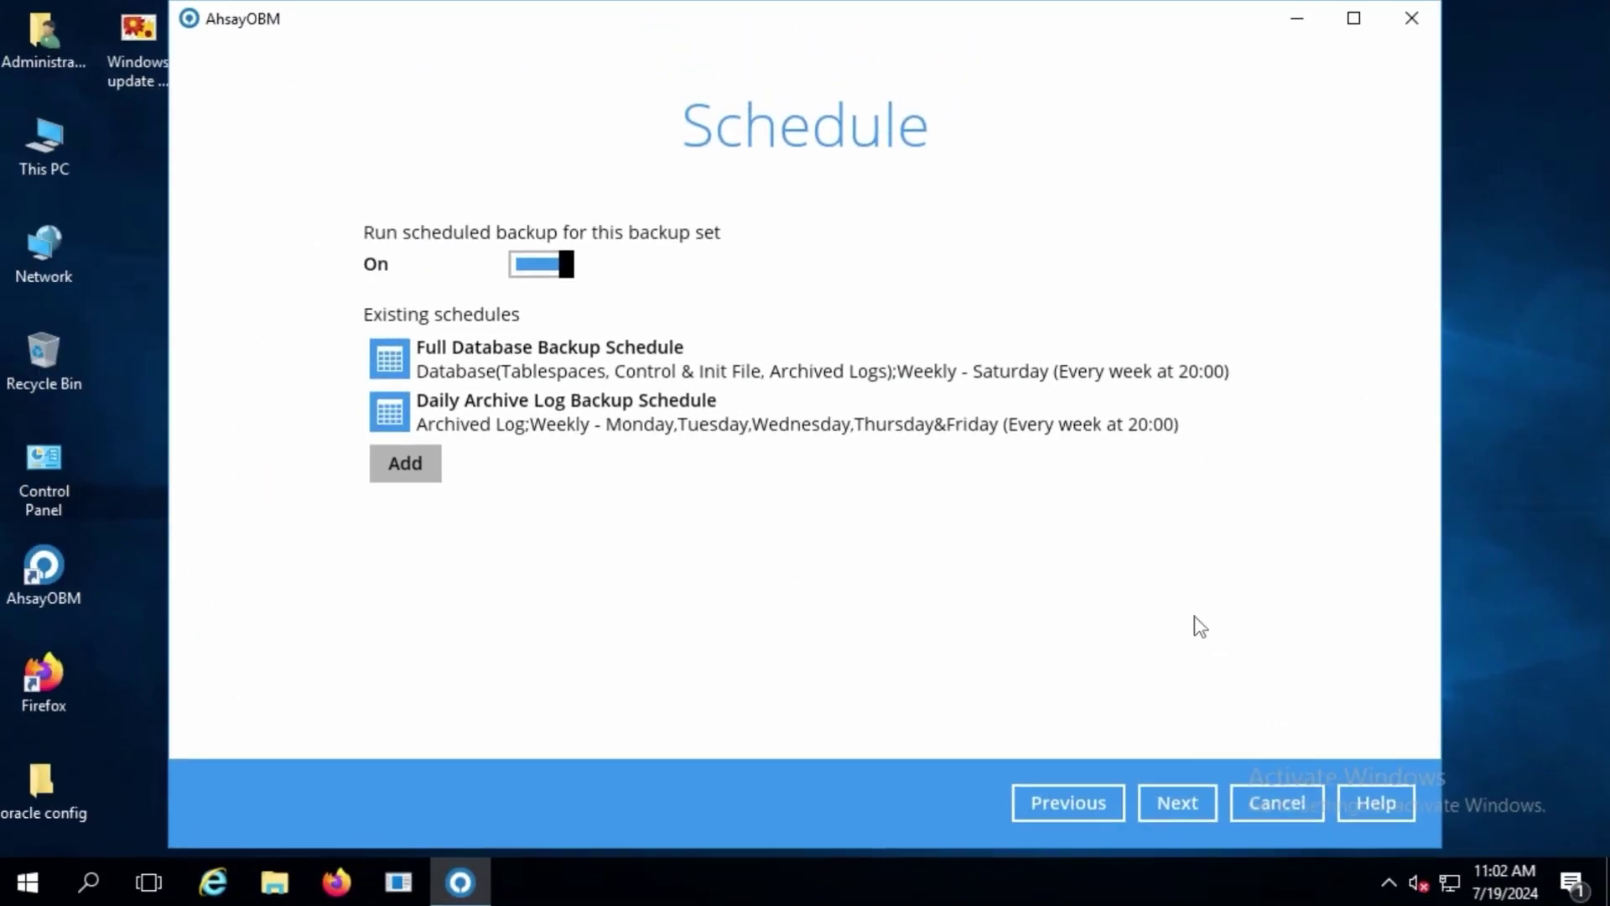
Continue to the destination settings and add the preselected Ahsay Drive (China/Hong Kong) storage as the backup destination.
click(1177, 800)
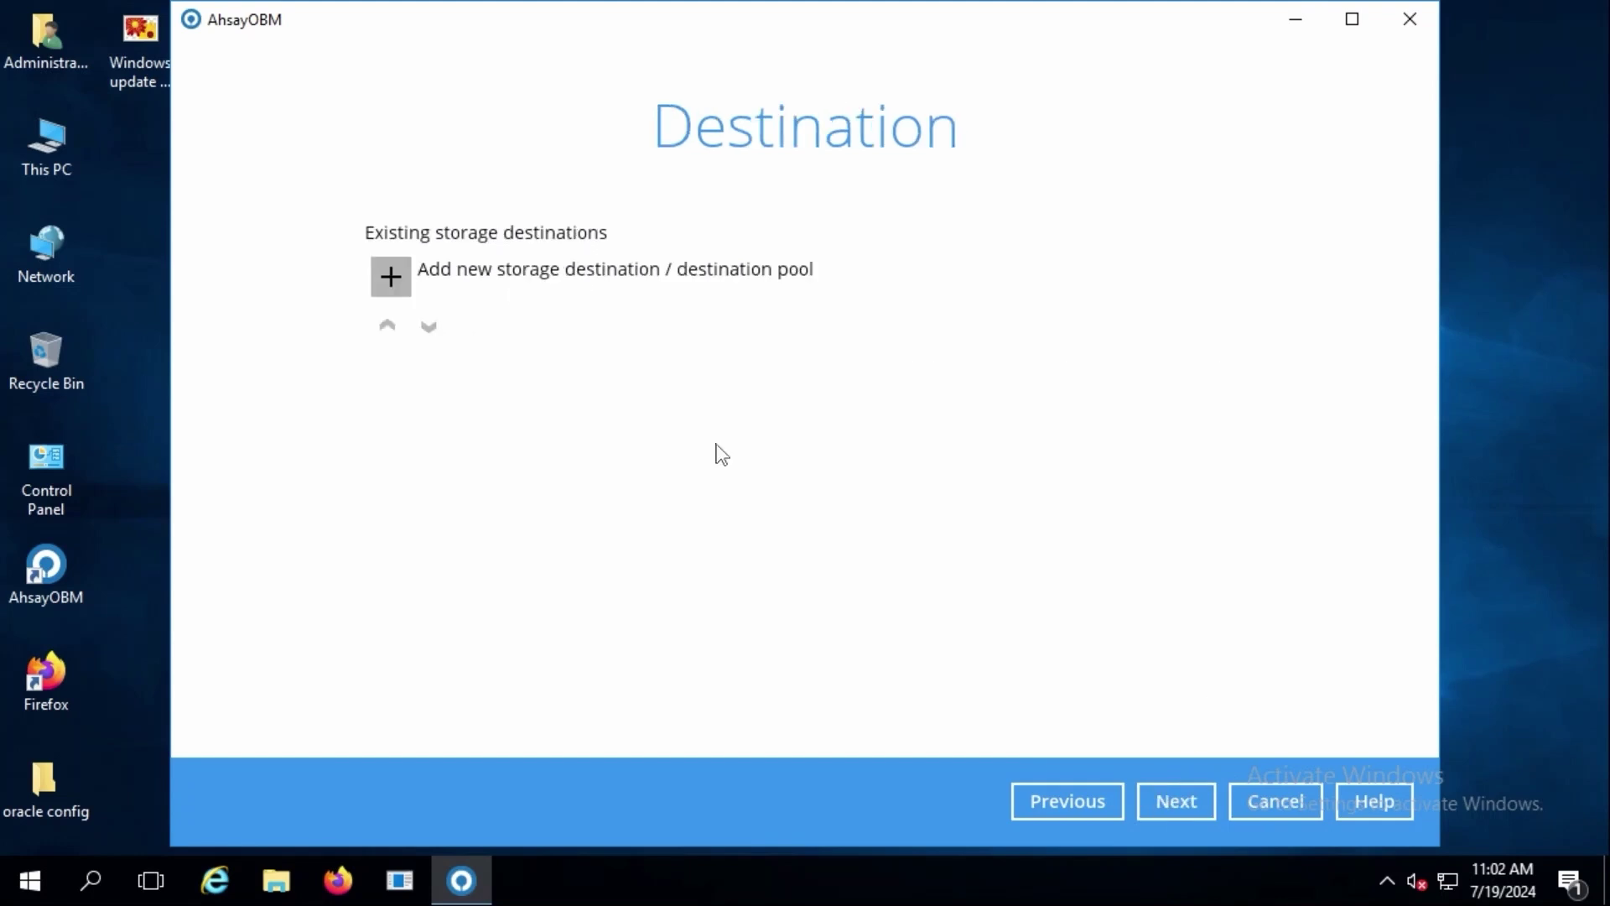
click(391, 277)
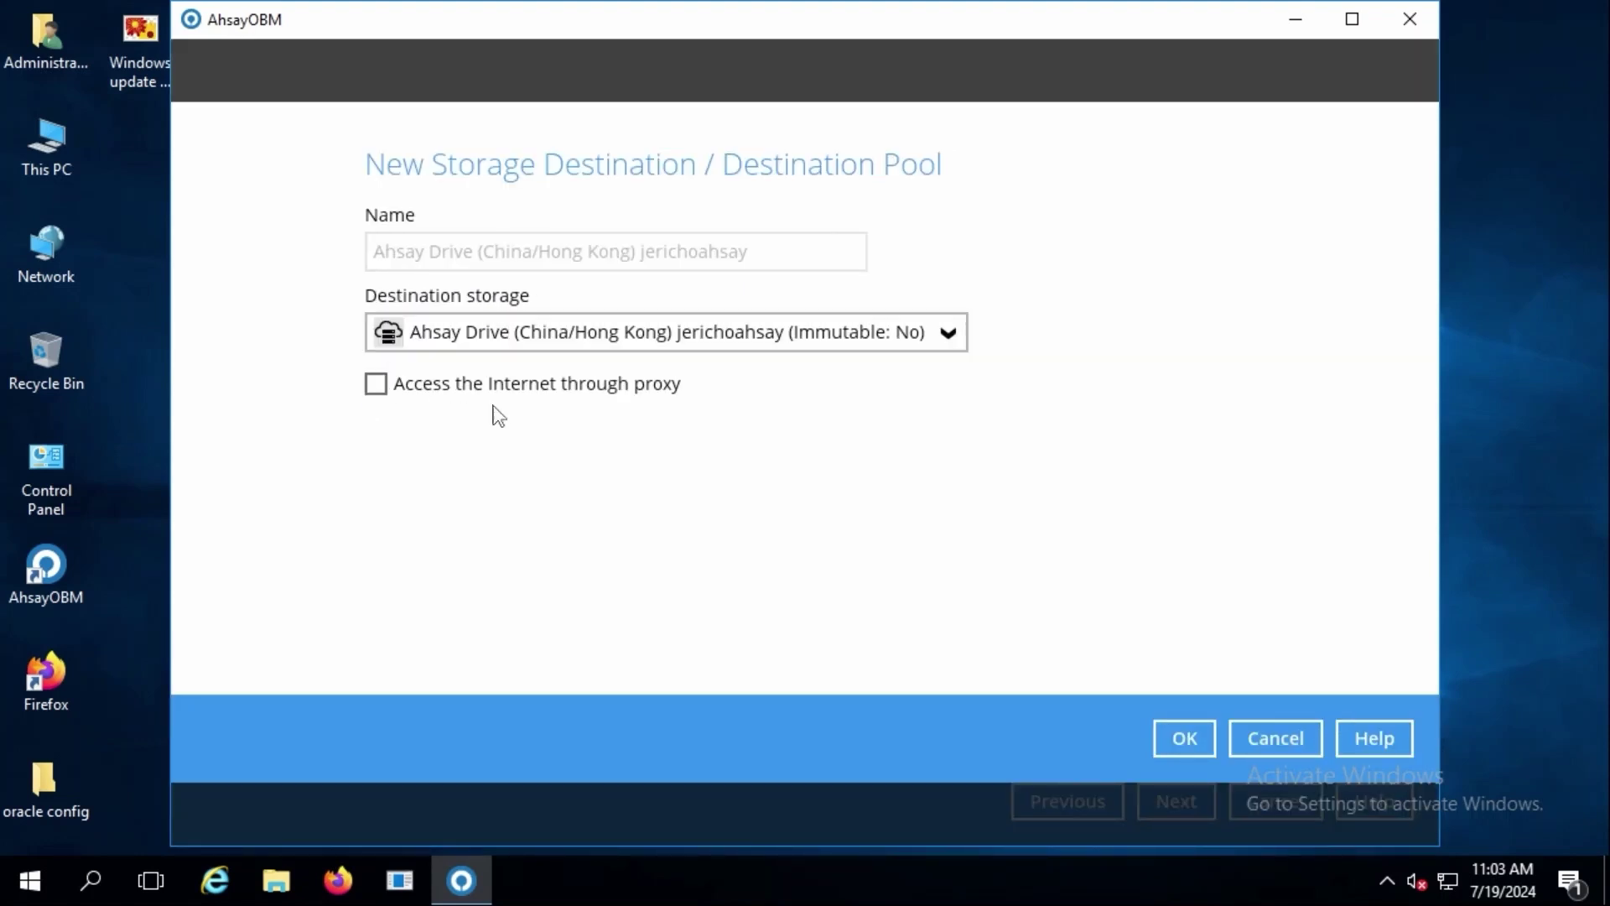
click(1179, 744)
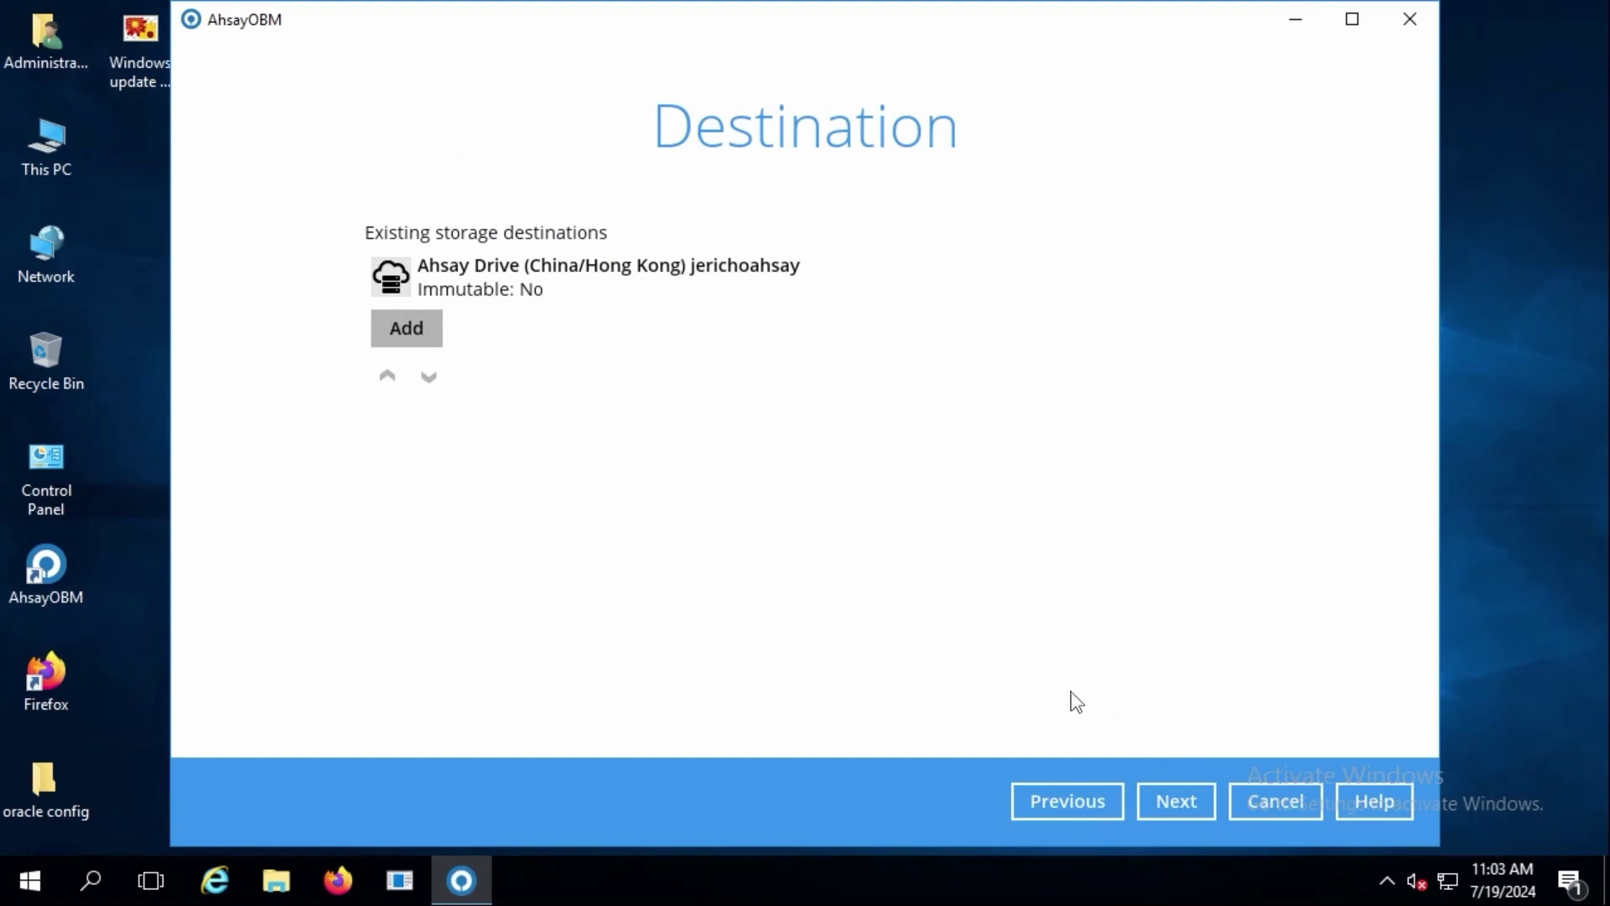
click(1172, 801)
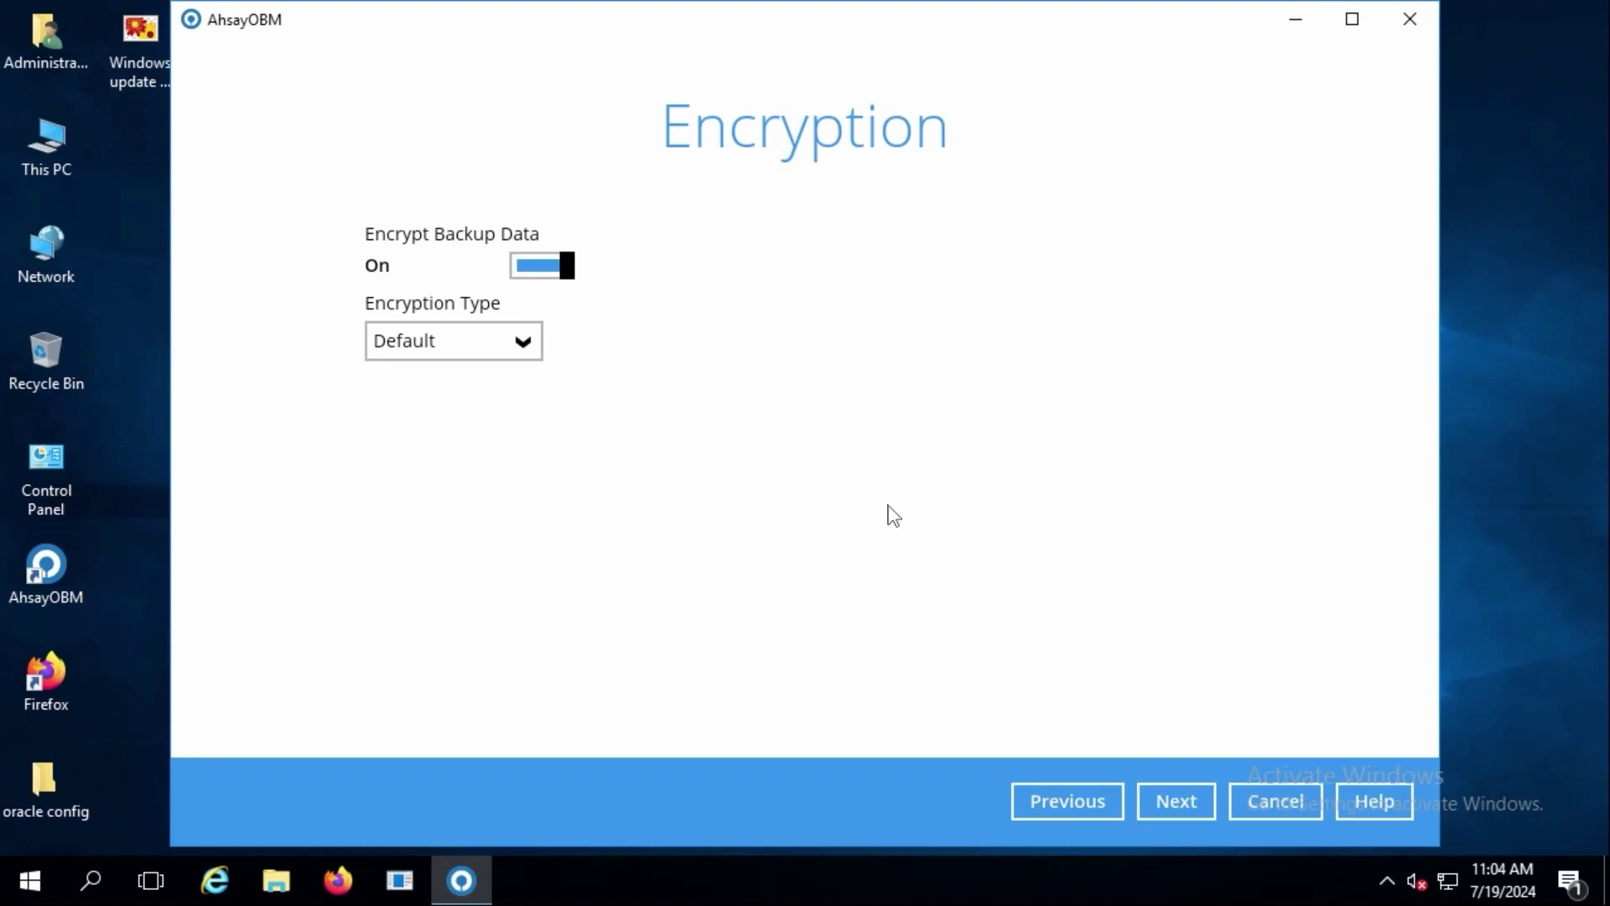
Accept the default encryption, copy the encryption key to the clipboard, confirm it and finish creating the backup set without running a backup.
click(1177, 806)
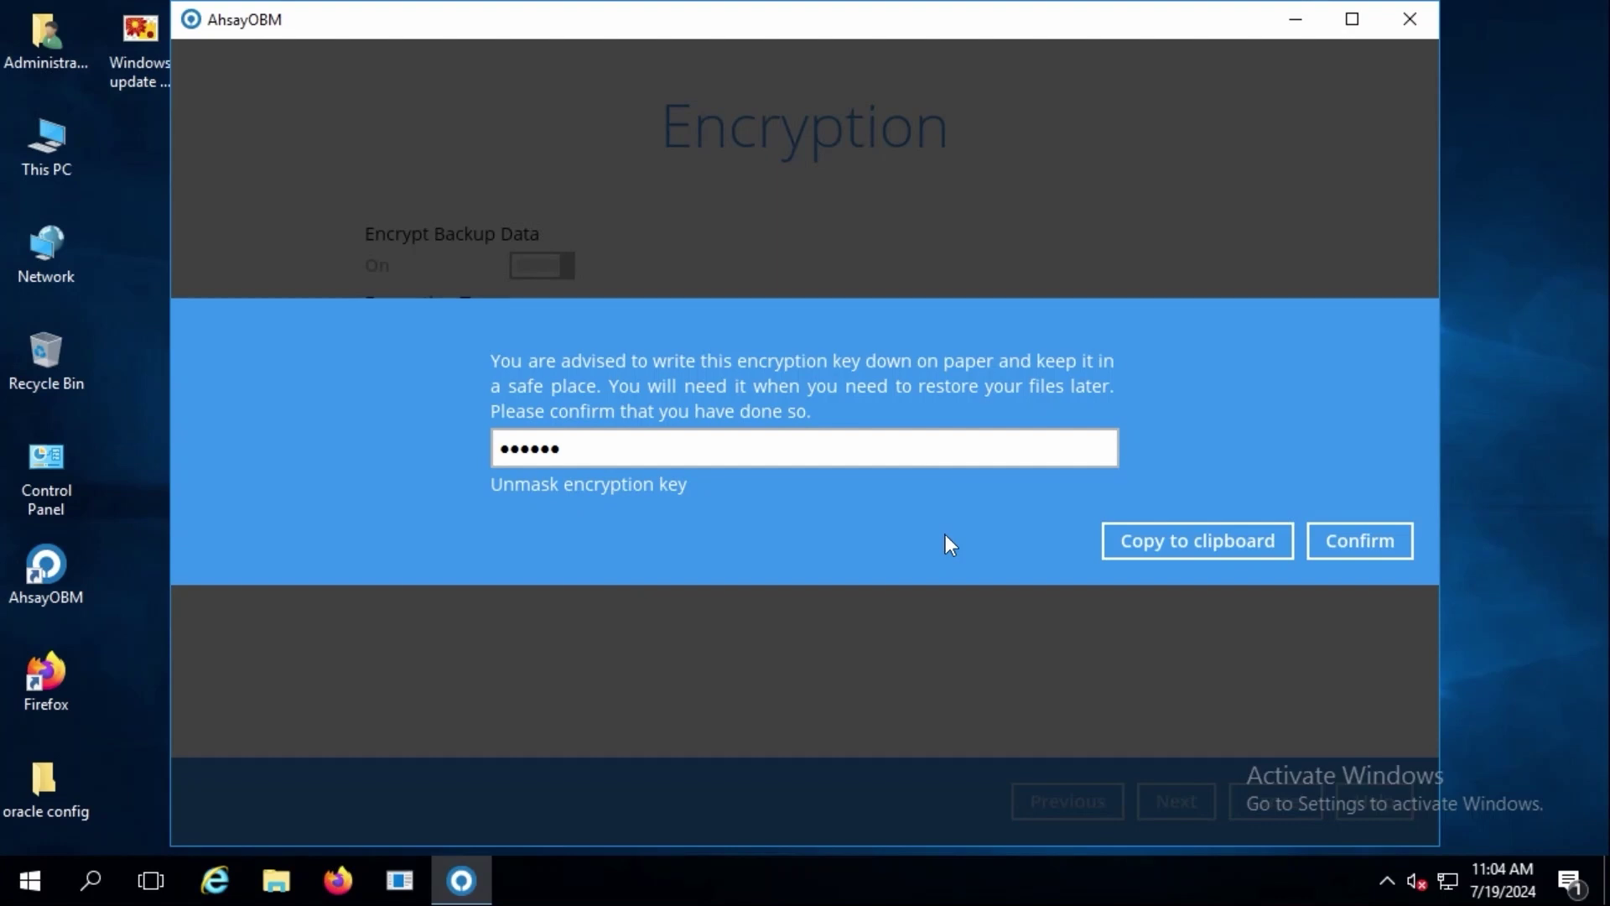
click(1171, 537)
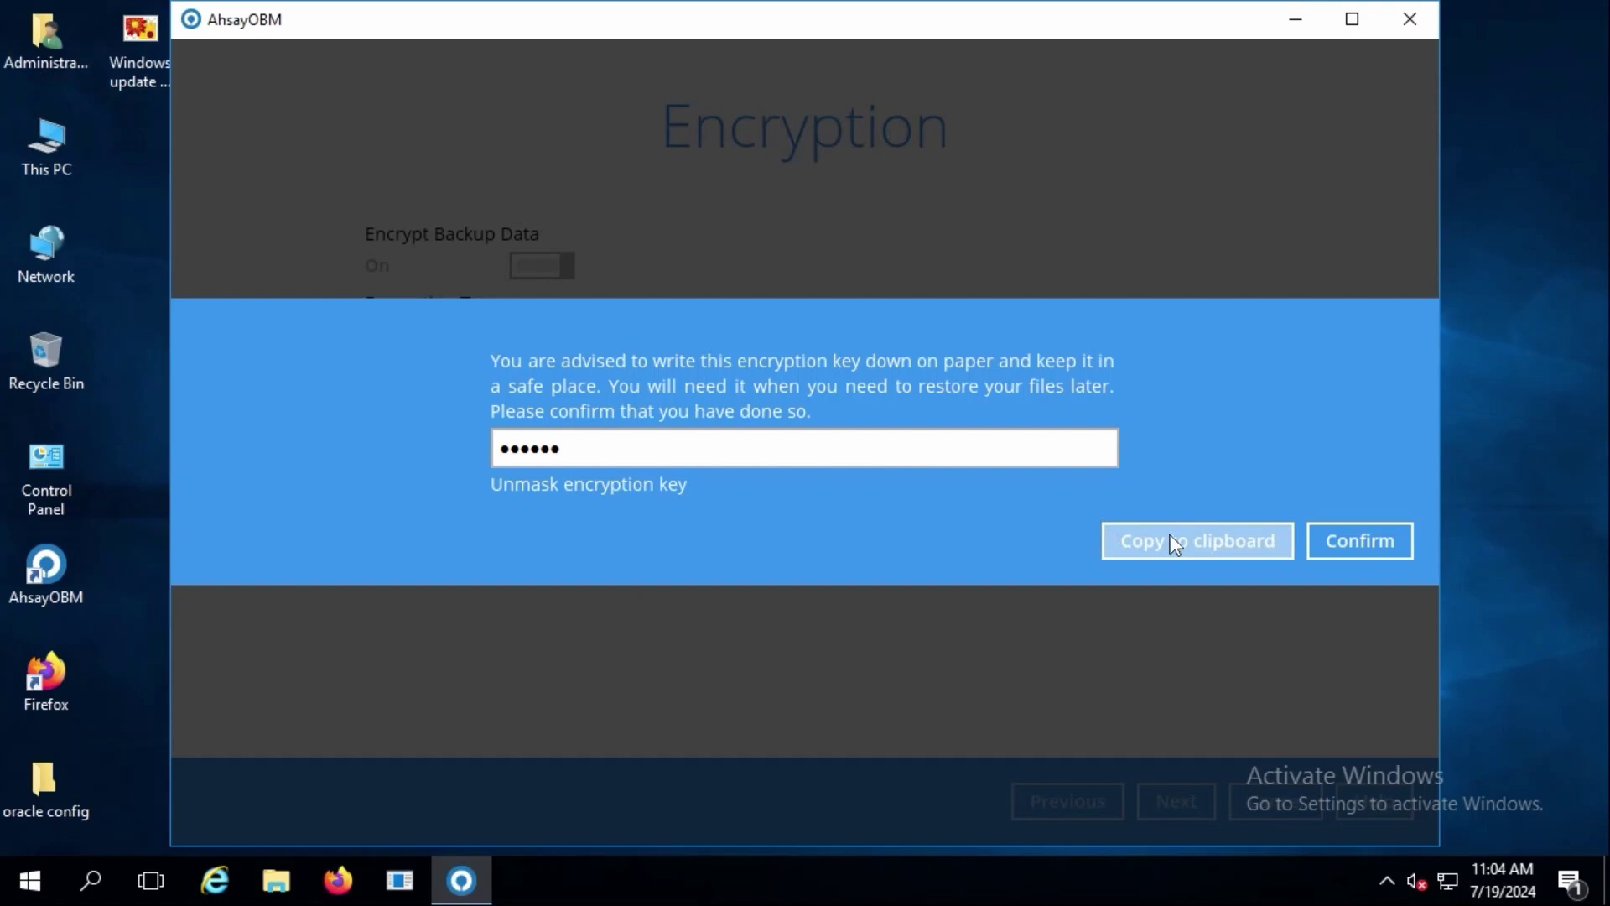
click(1372, 546)
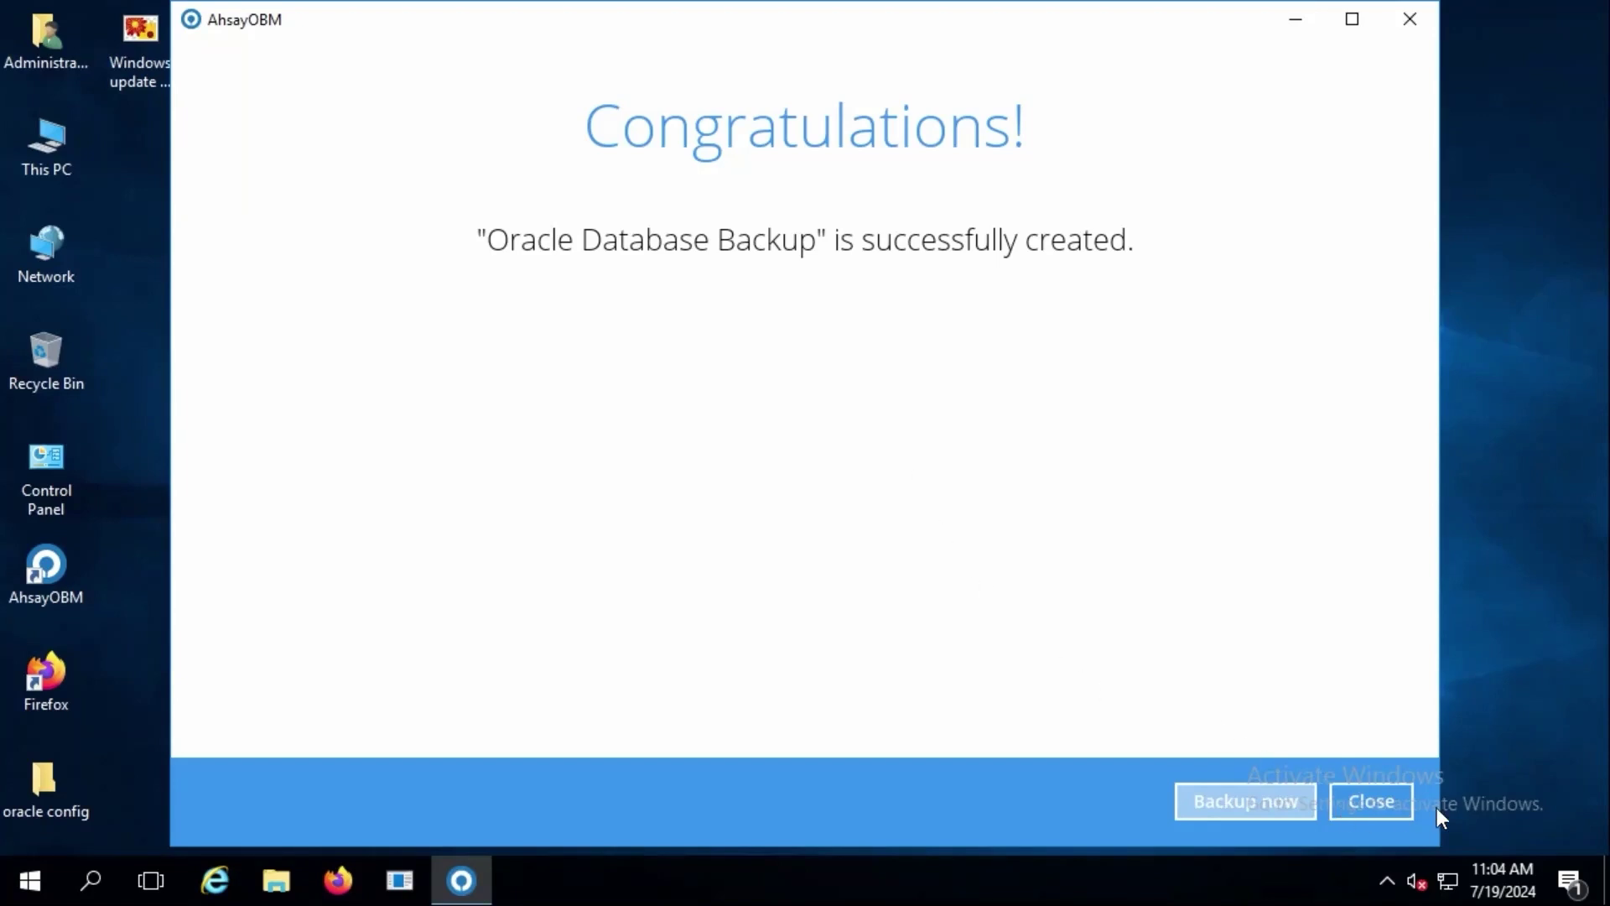
click(1409, 806)
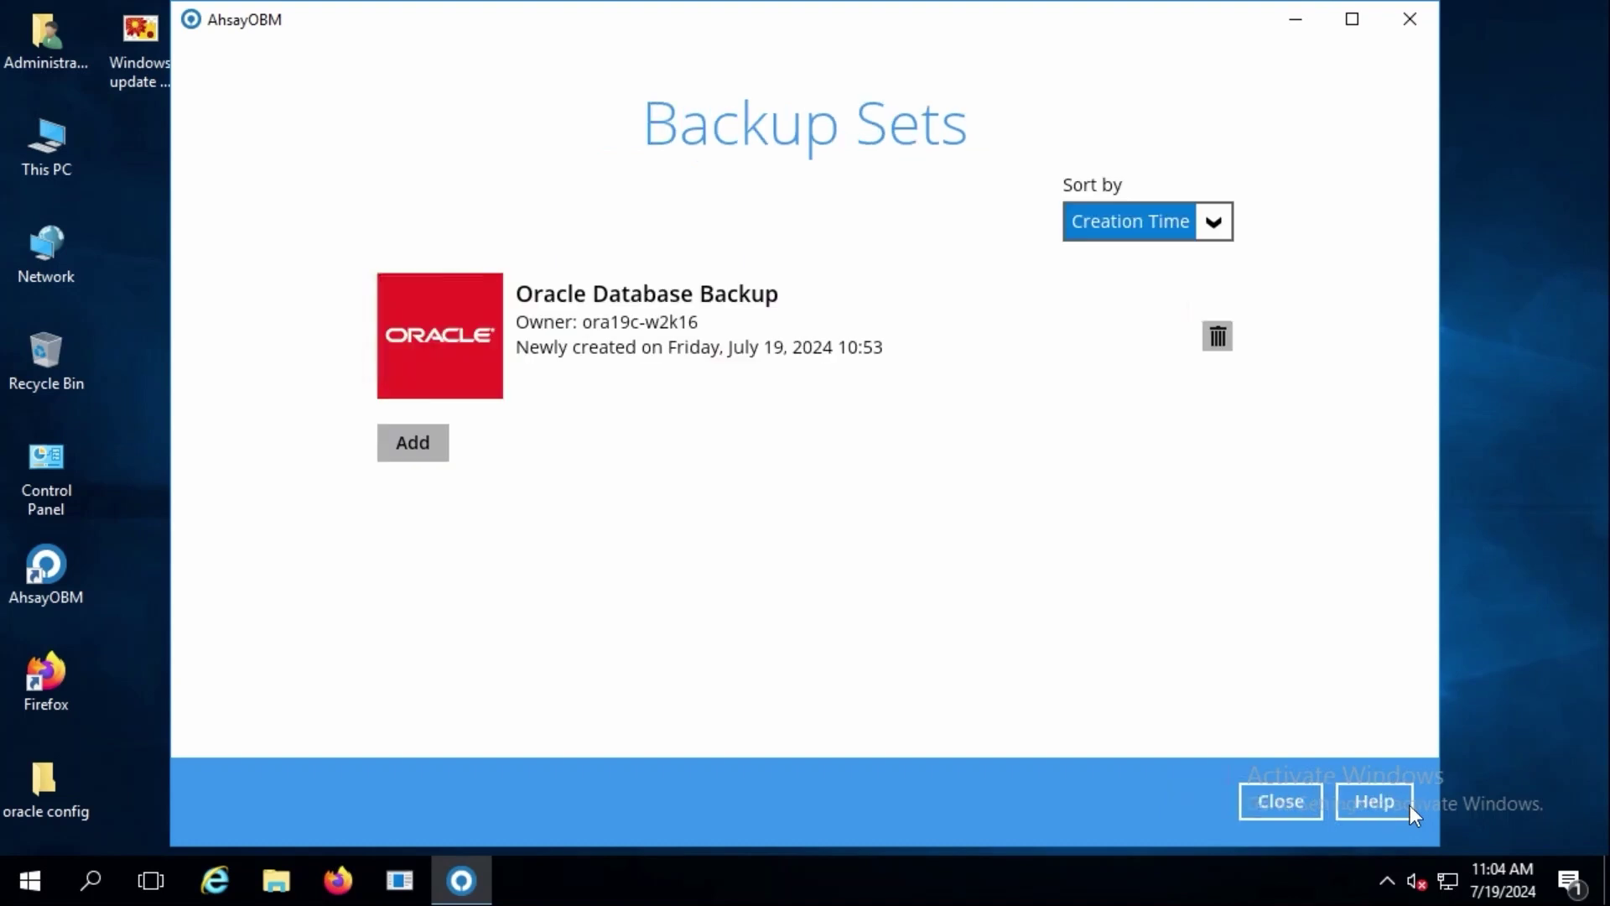
Open the Oracle Database Backup set, show its advanced settings and review the deduplication settings.
click(530, 315)
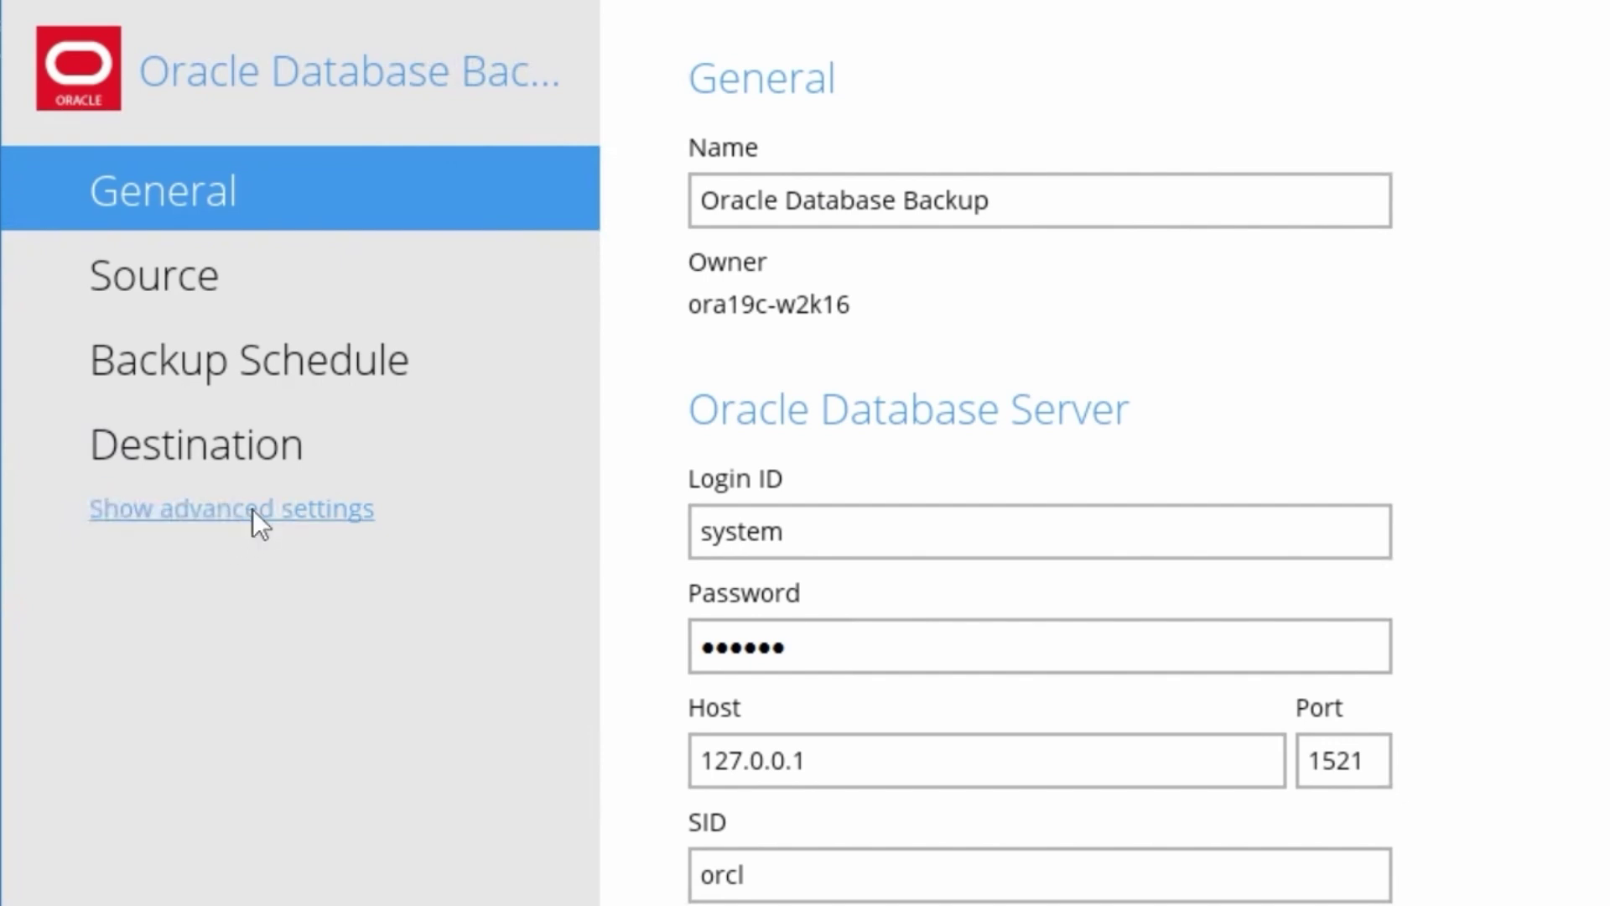
click(253, 510)
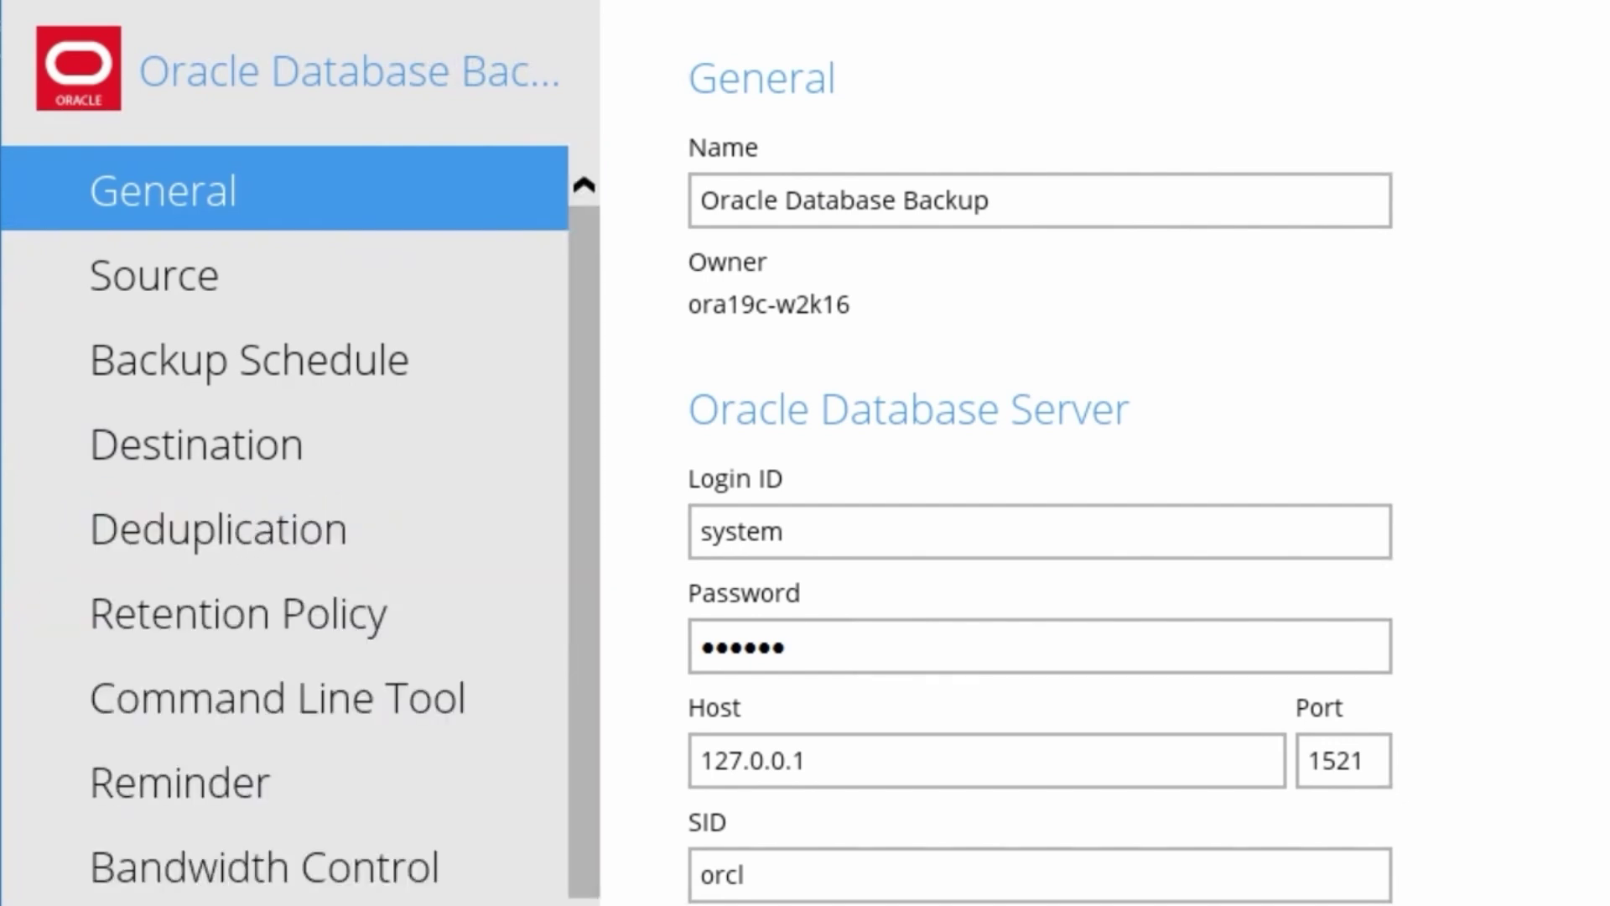
click(332, 531)
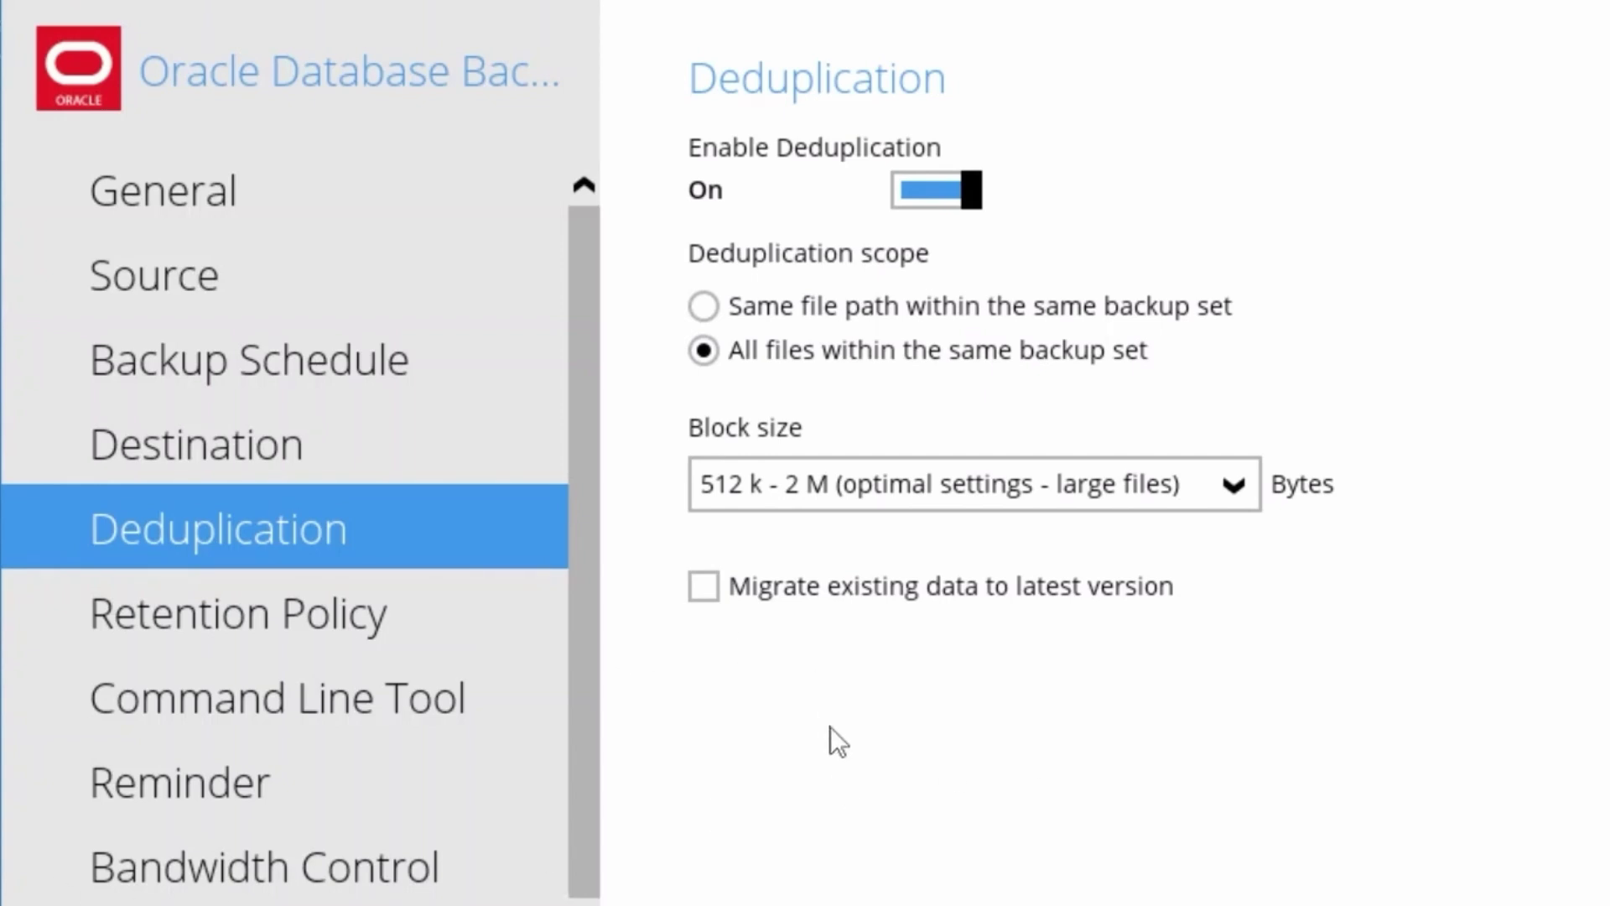
Open the backup set's retention policy and review the unit options for keeping deleted files.
click(309, 615)
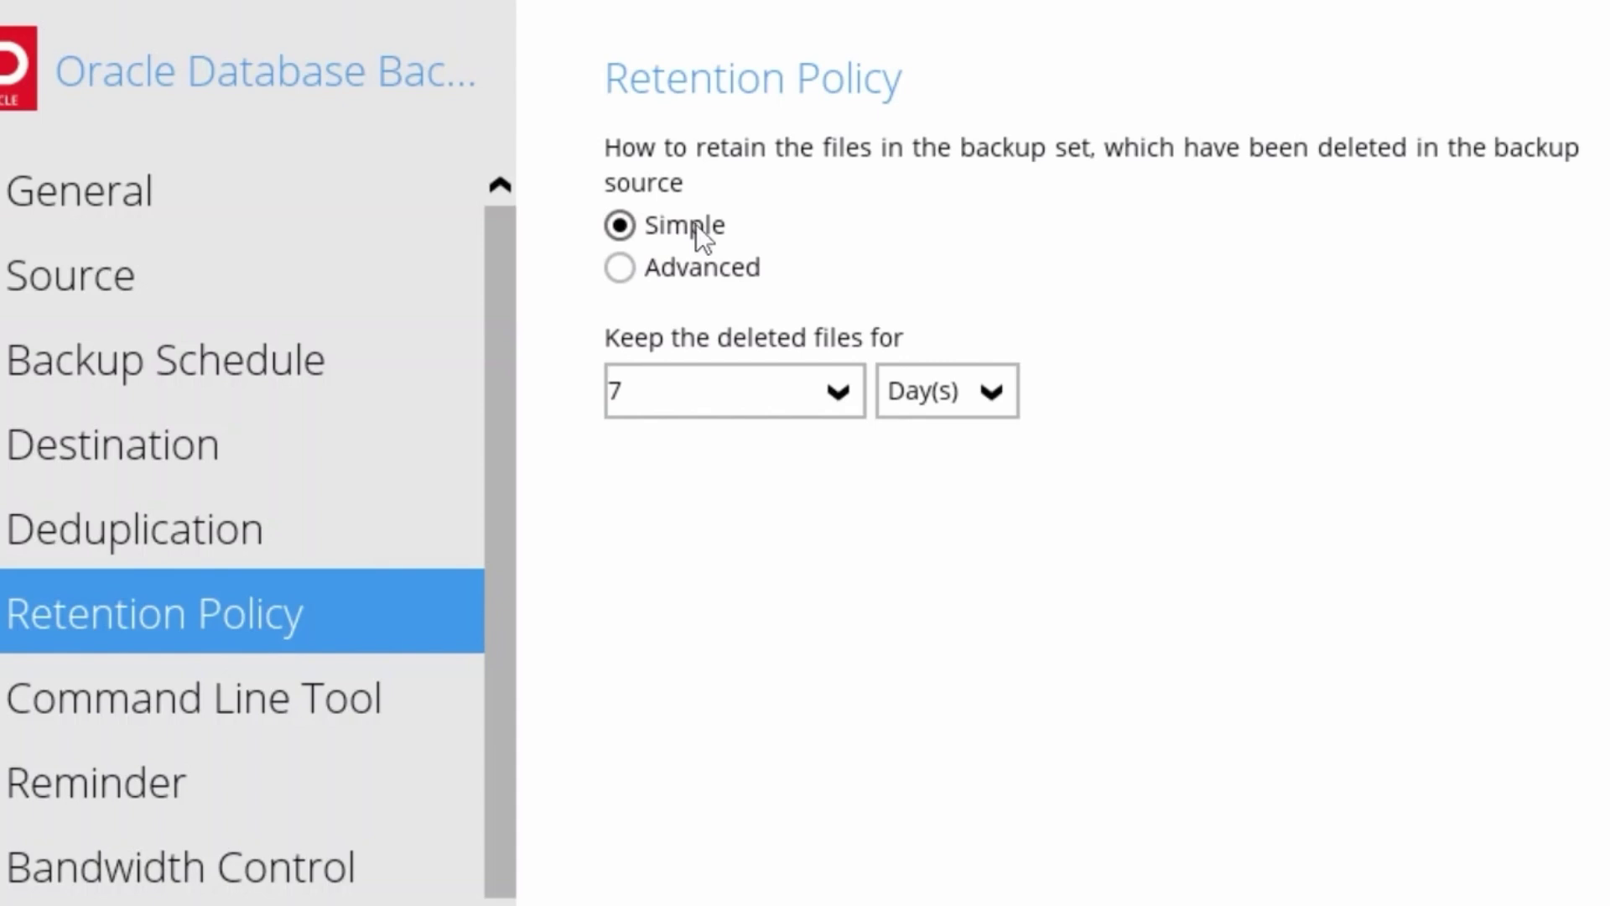
click(996, 394)
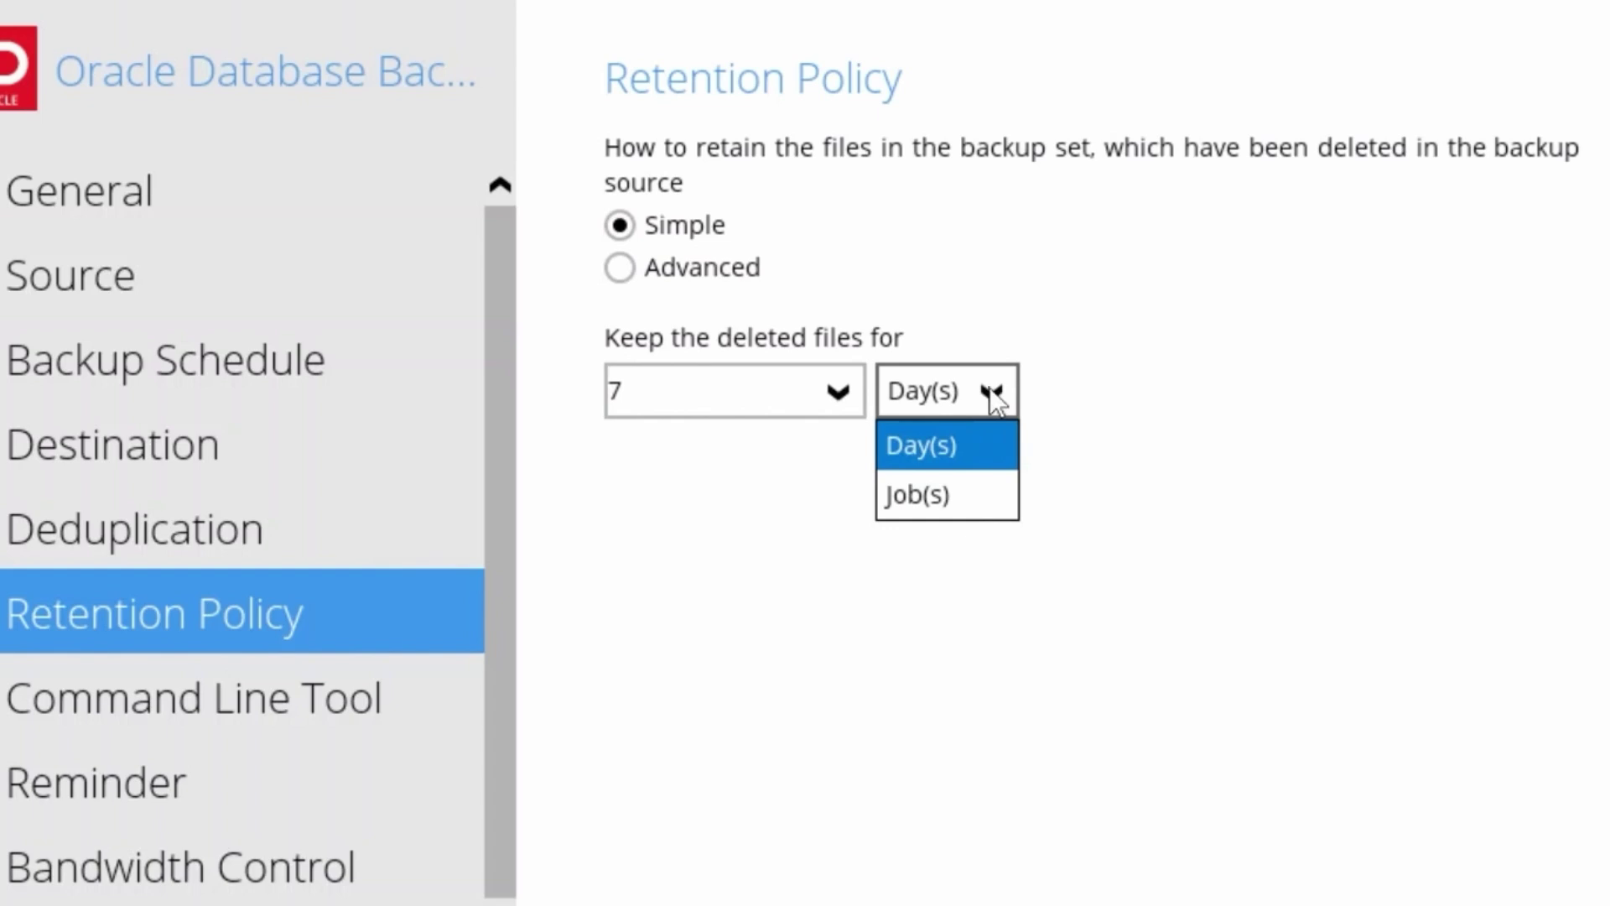
click(872, 264)
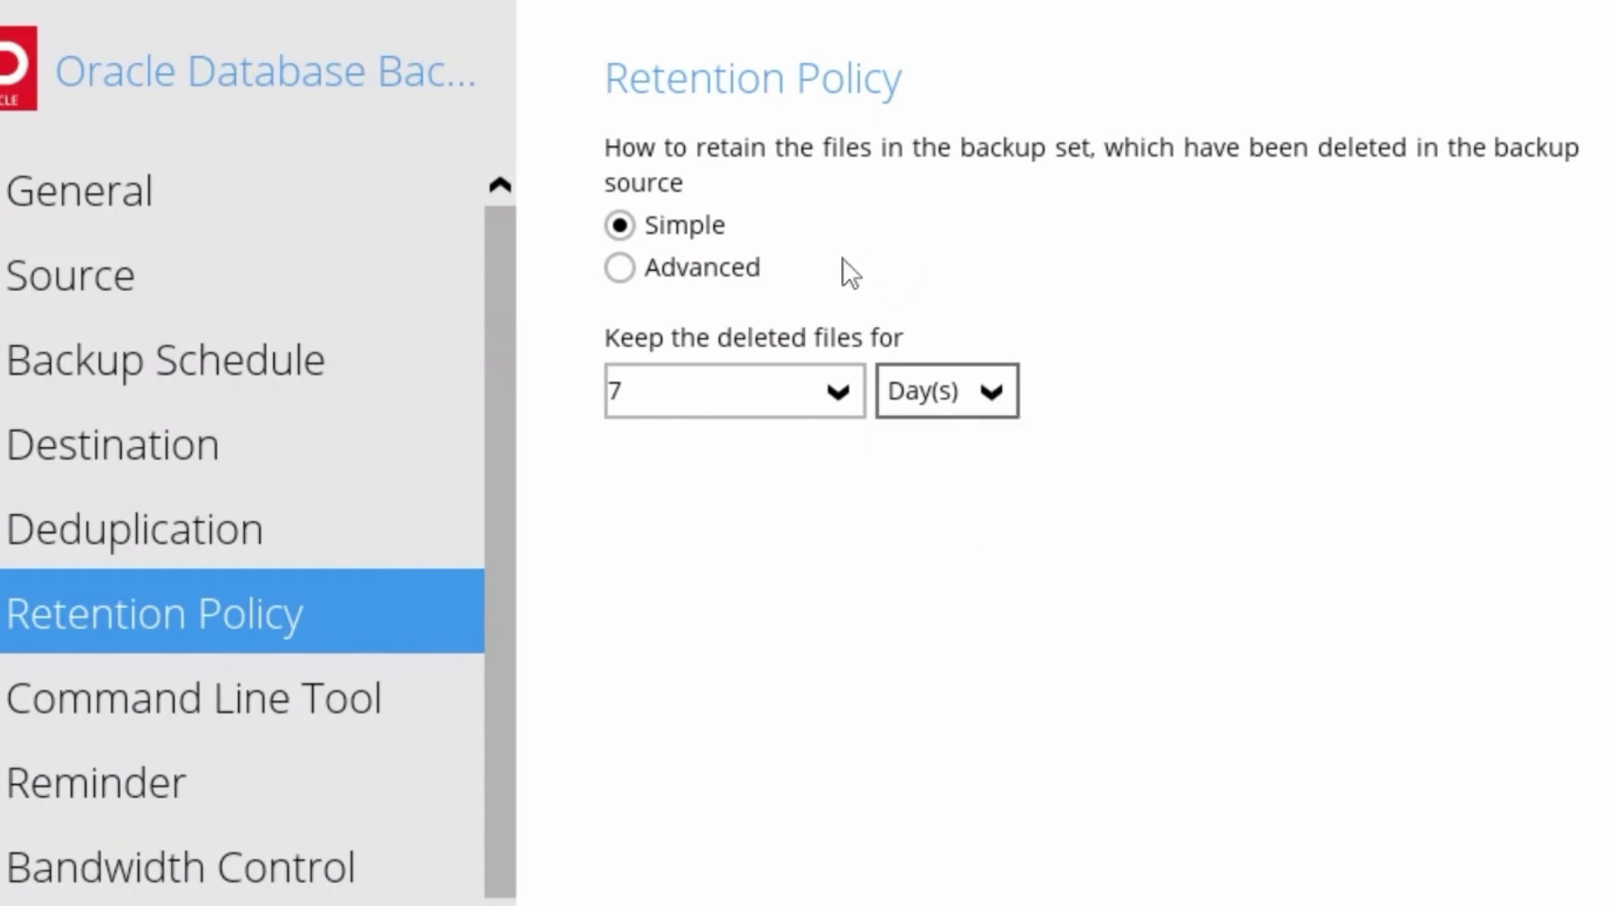
Review the Weekly, Monthly, Quarterly, Yearly and Custom types for a new advanced retention policy, cancel it and return to the Simple policy.
click(686, 265)
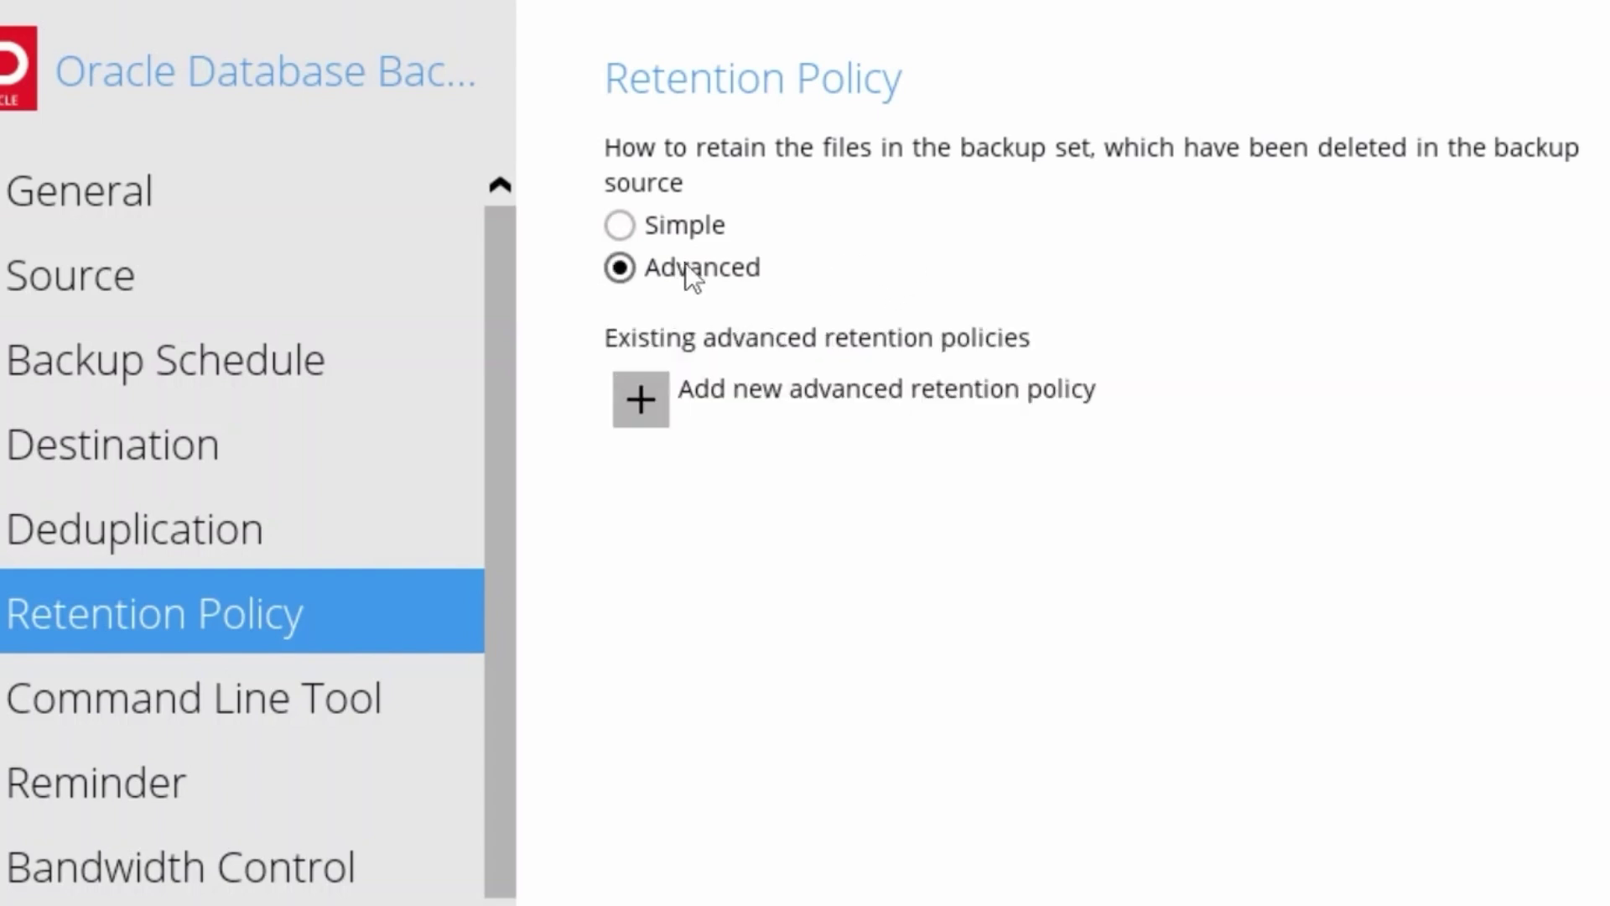
click(655, 395)
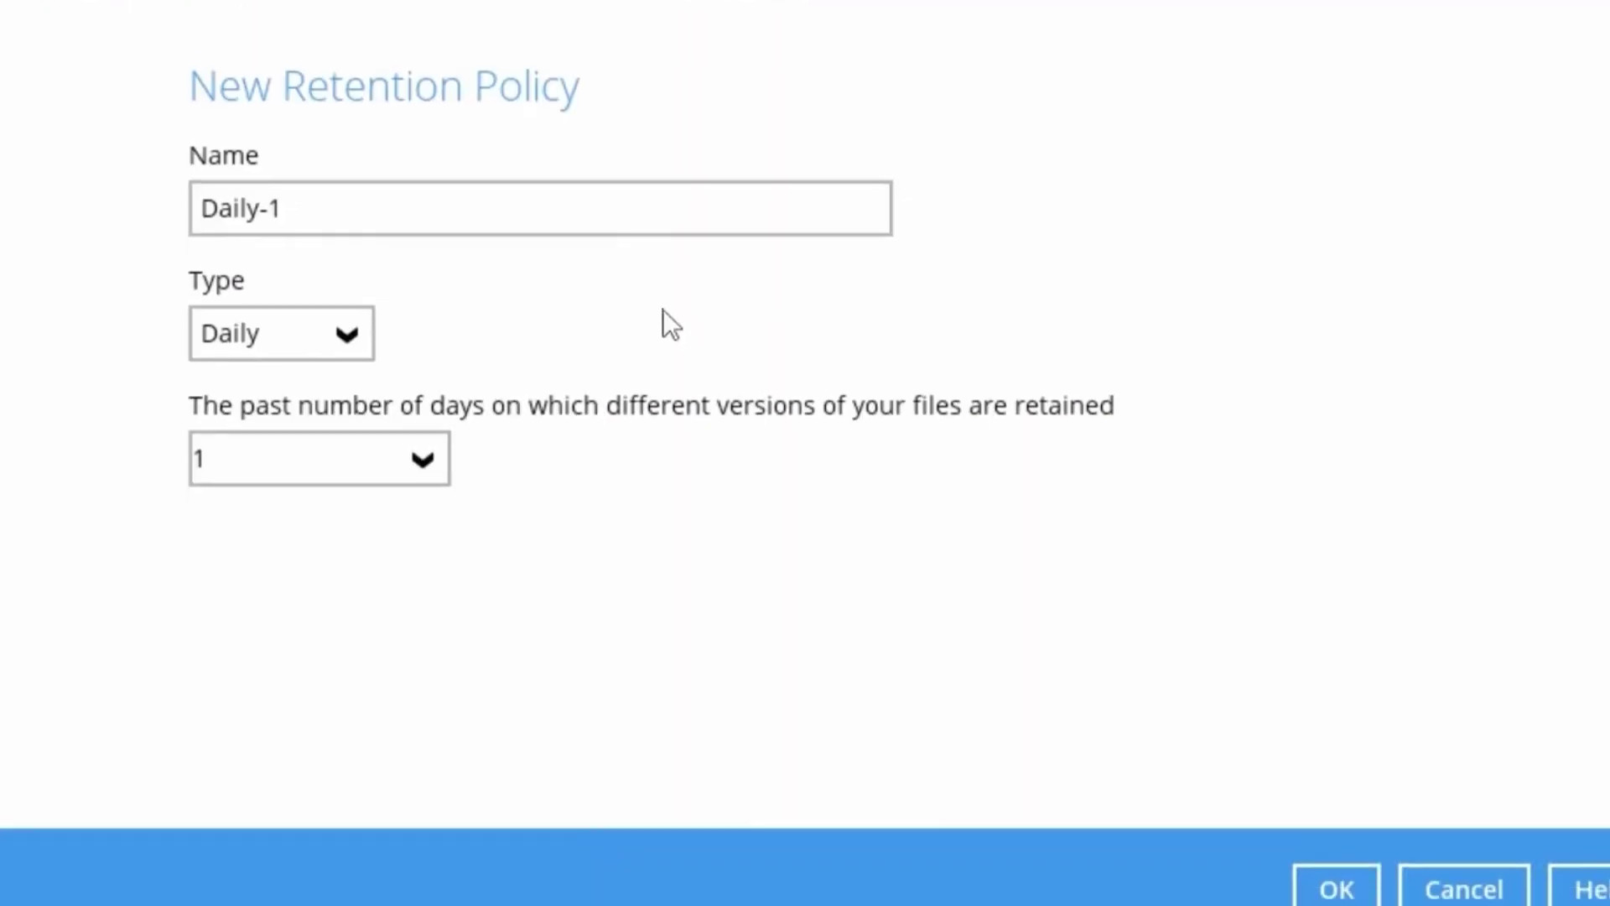
click(346, 336)
click(274, 425)
click(345, 336)
click(288, 485)
click(369, 329)
click(279, 535)
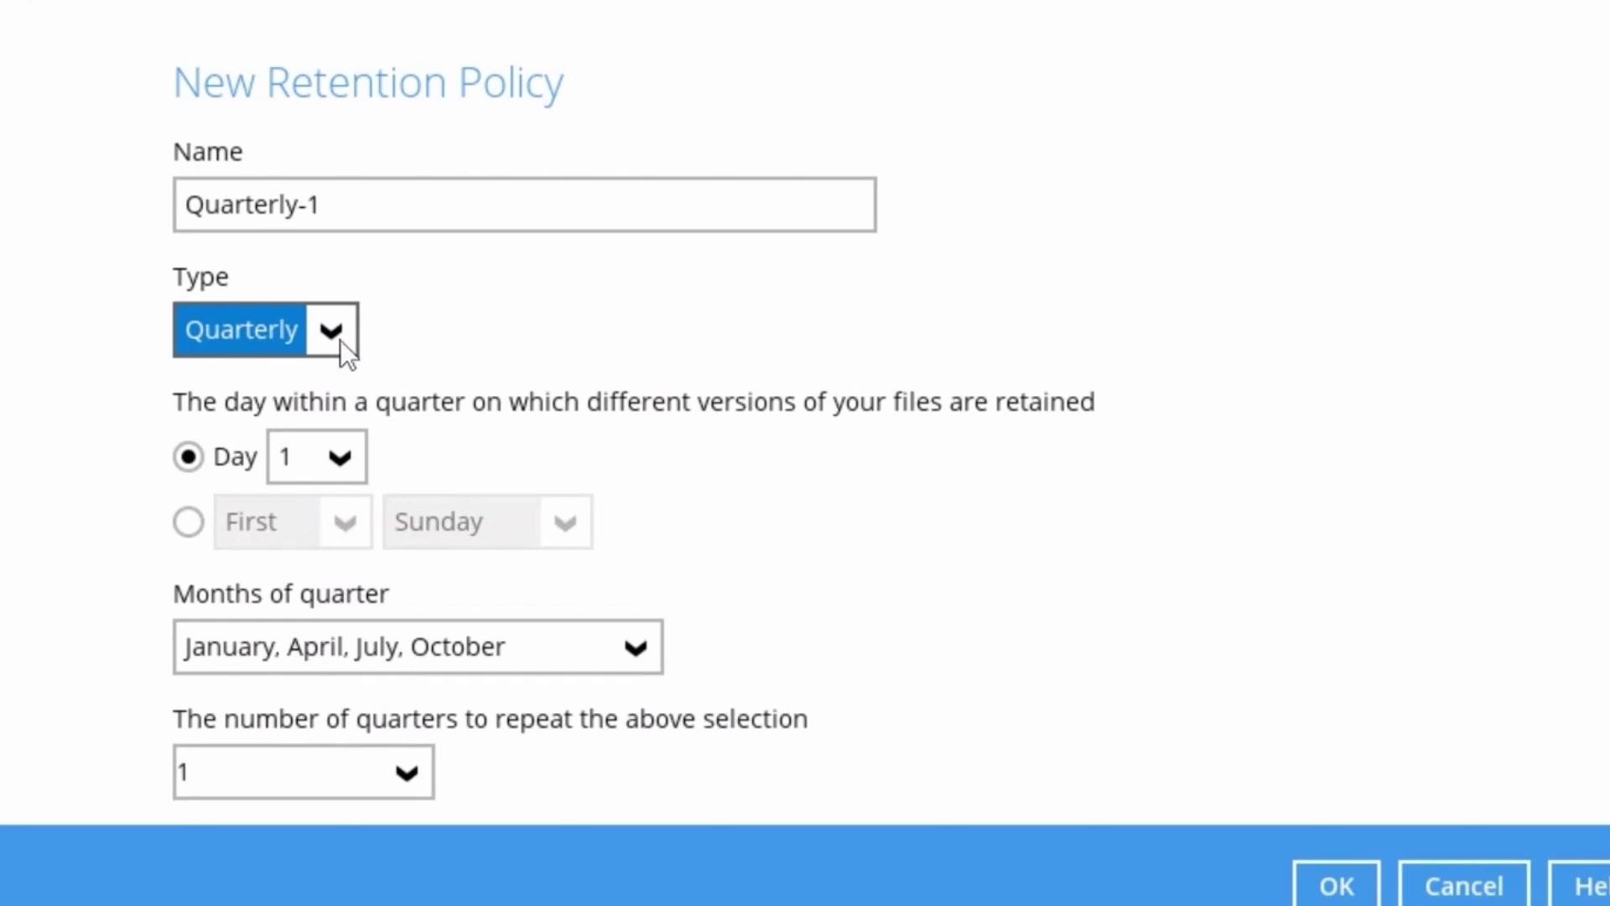
click(340, 339)
click(251, 581)
click(321, 344)
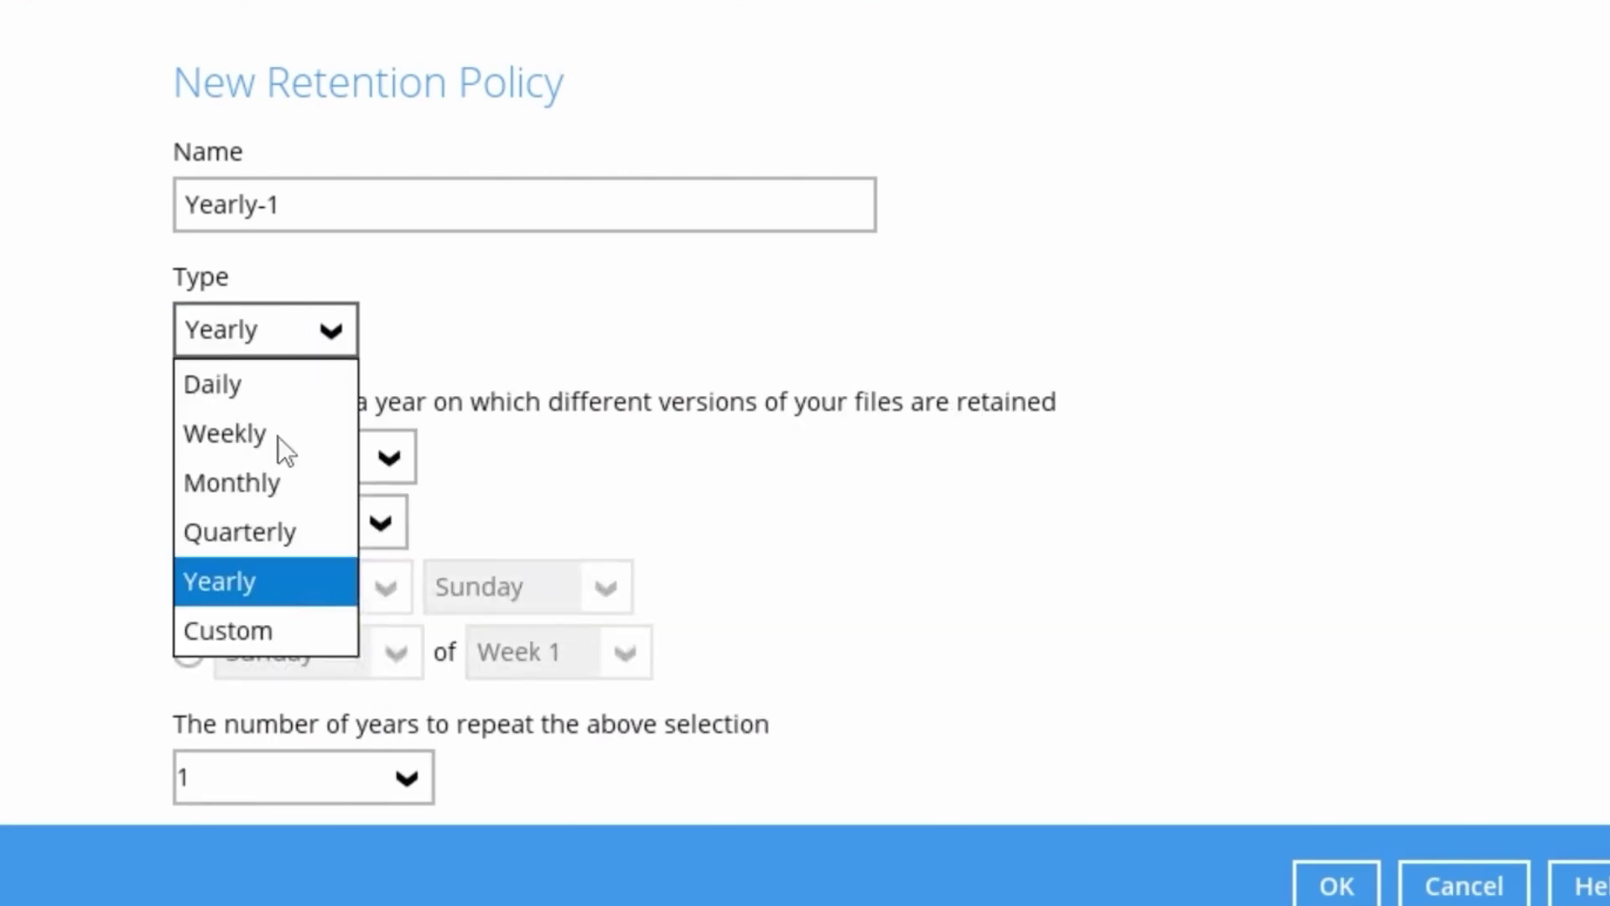
click(269, 627)
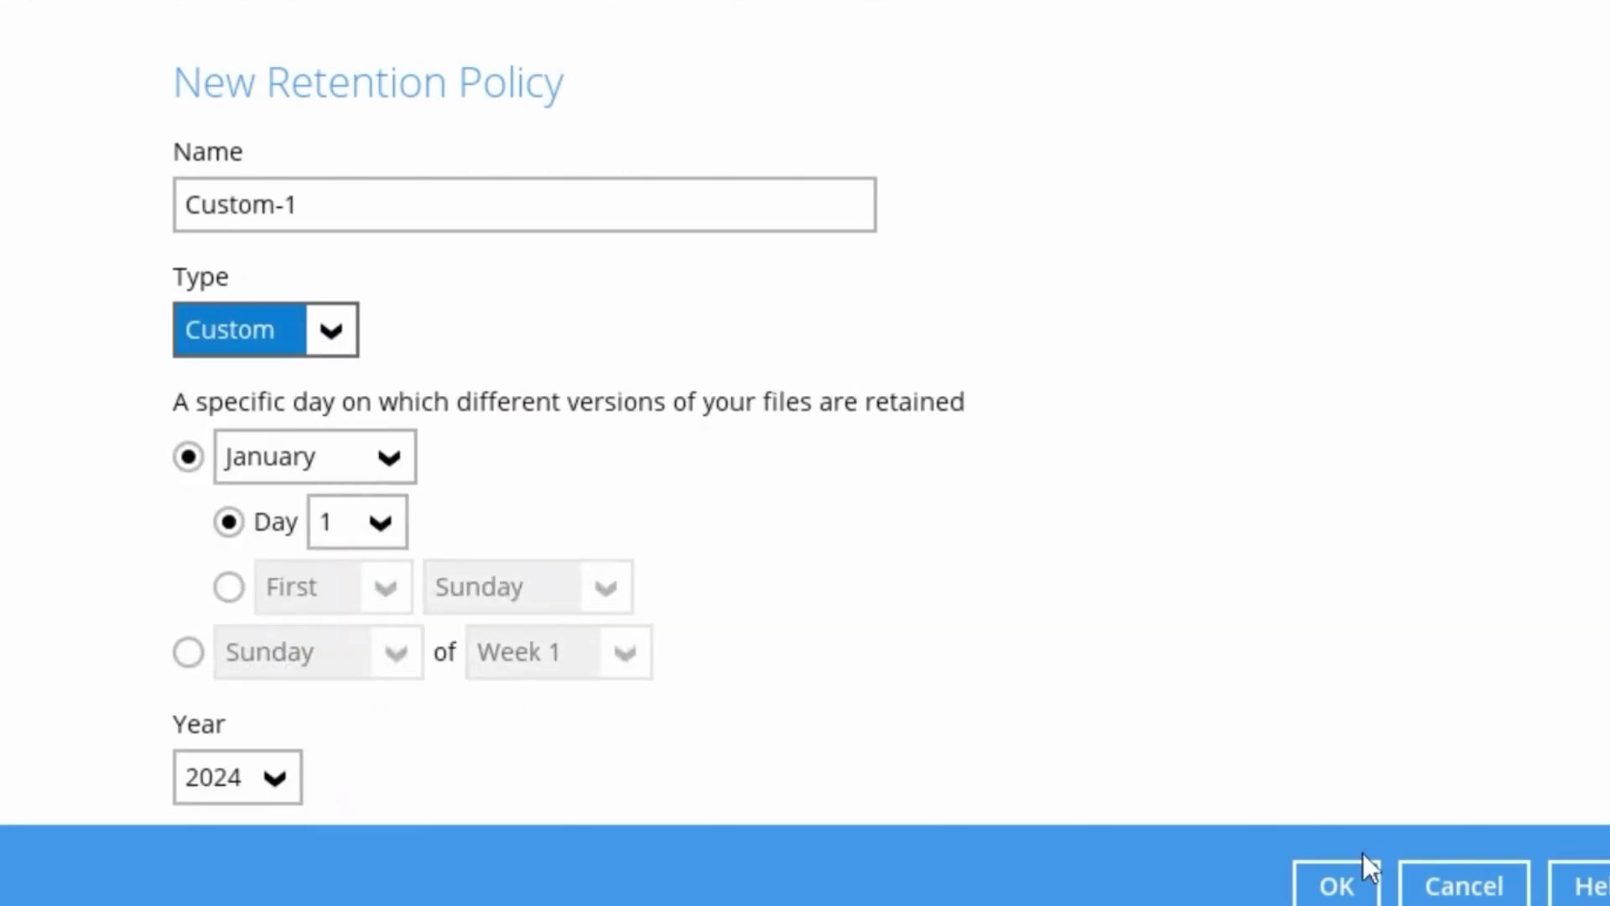
click(1455, 873)
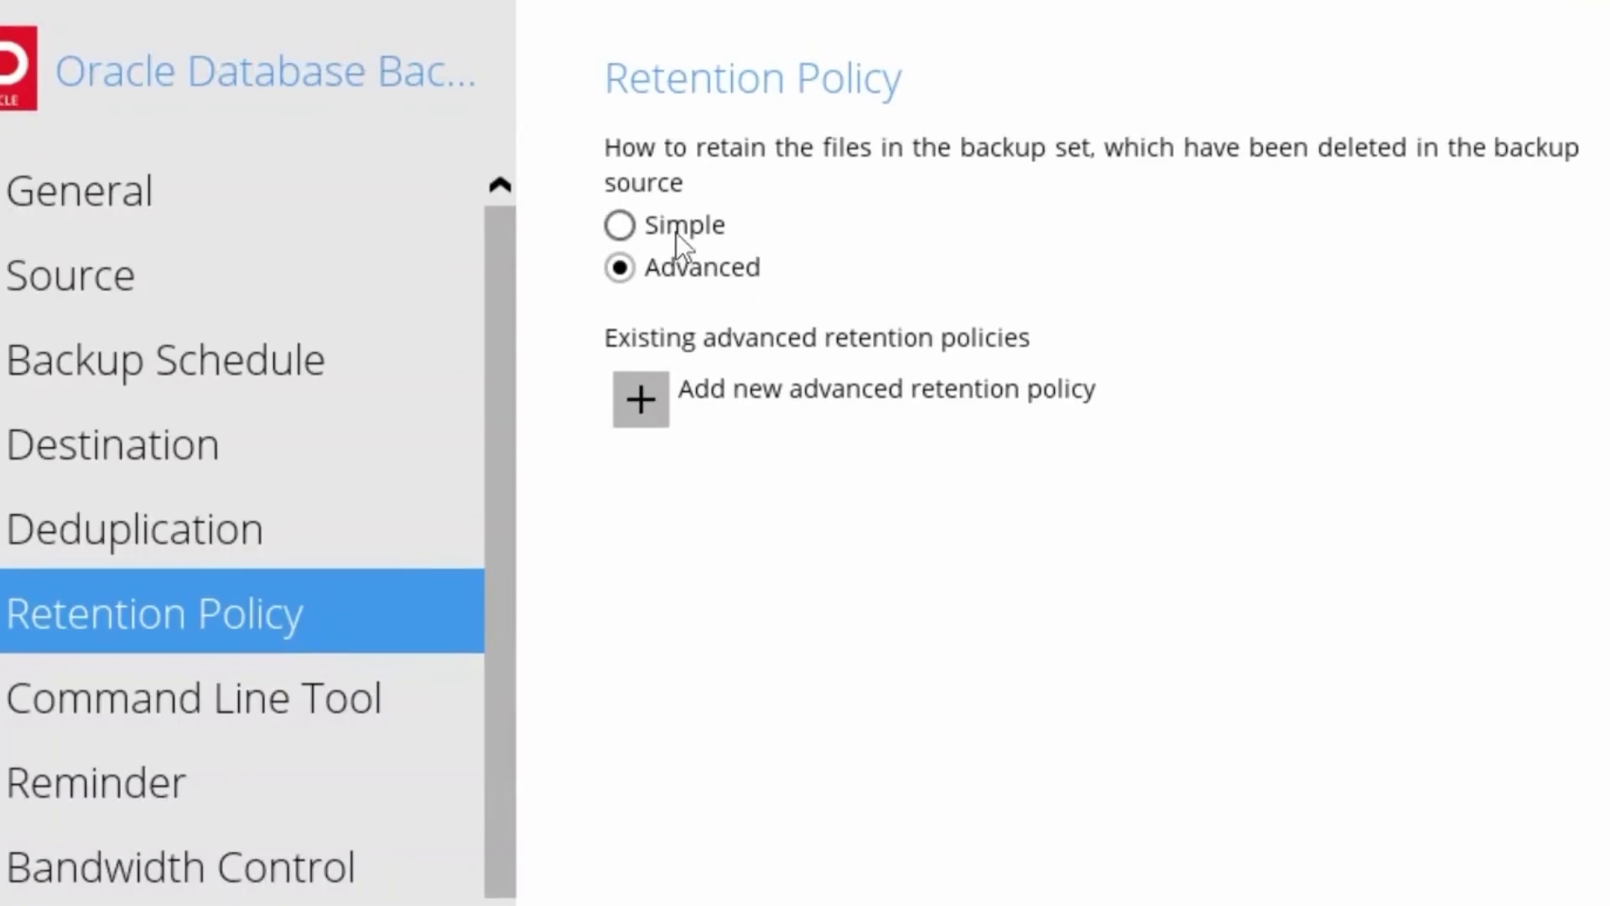
click(676, 233)
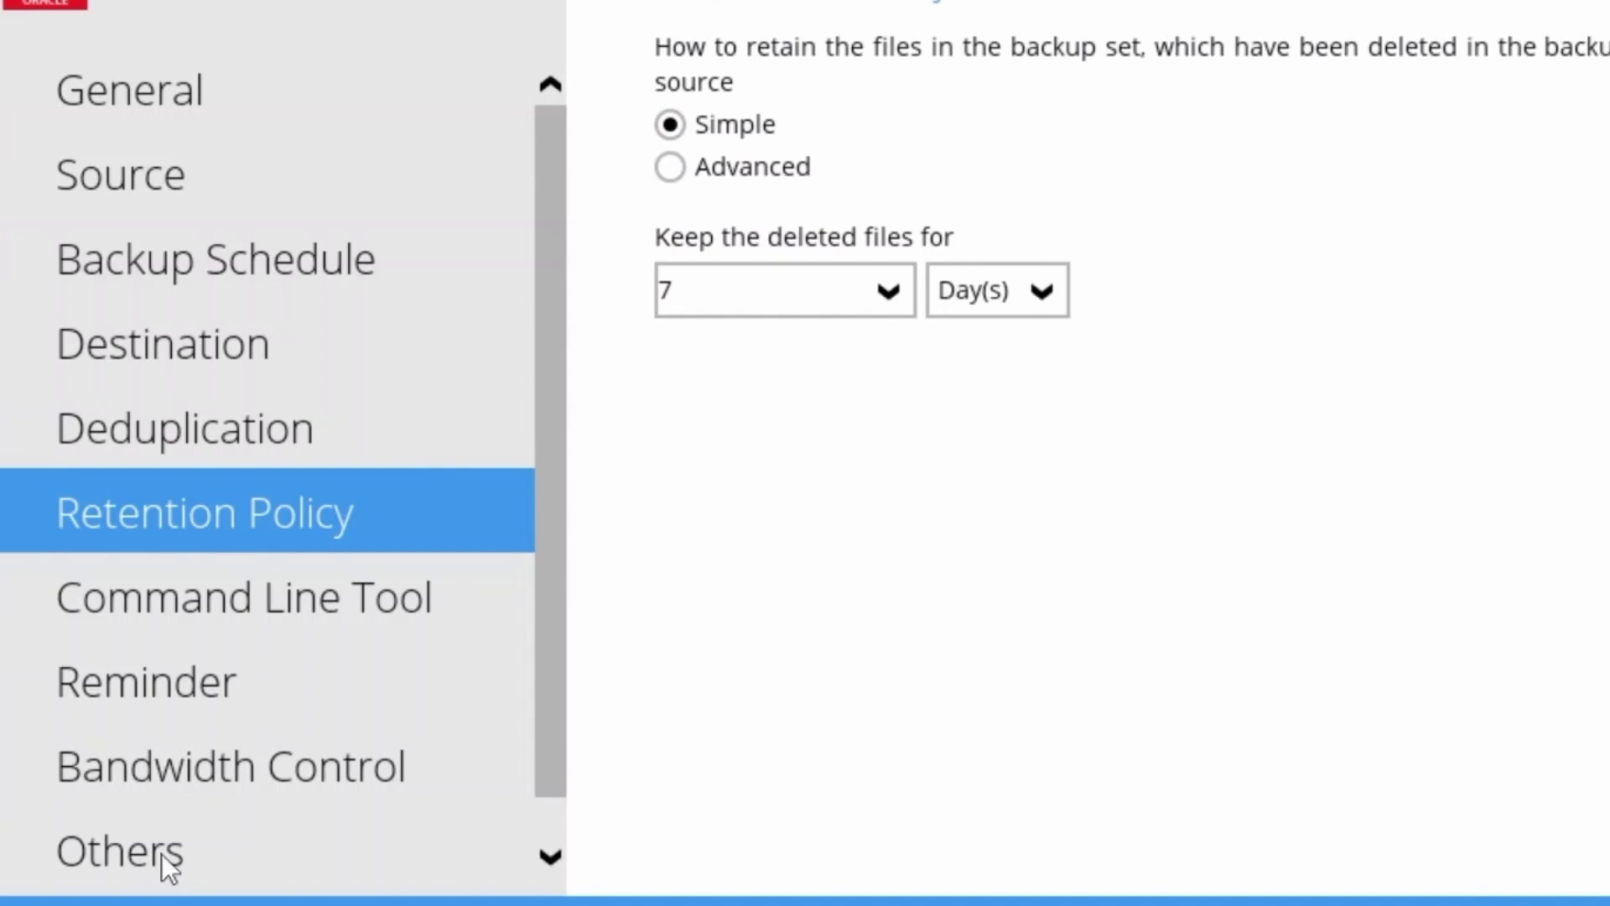
In the backup set's other settings, change the temporary directory for storing backup files to D:\temp.
click(161, 853)
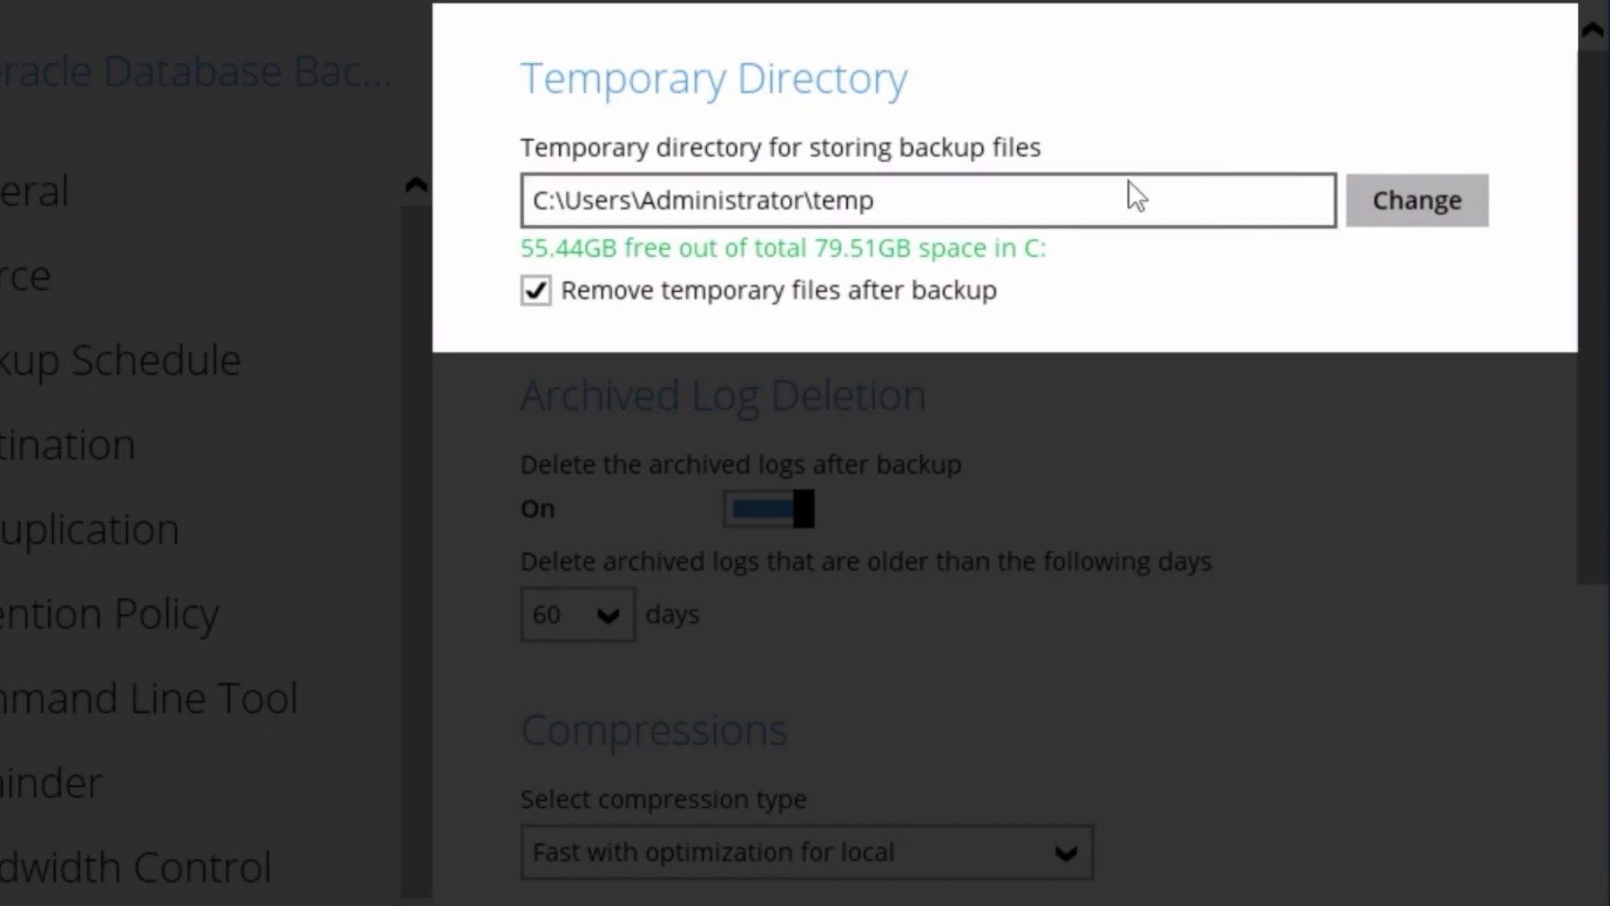
click(1432, 198)
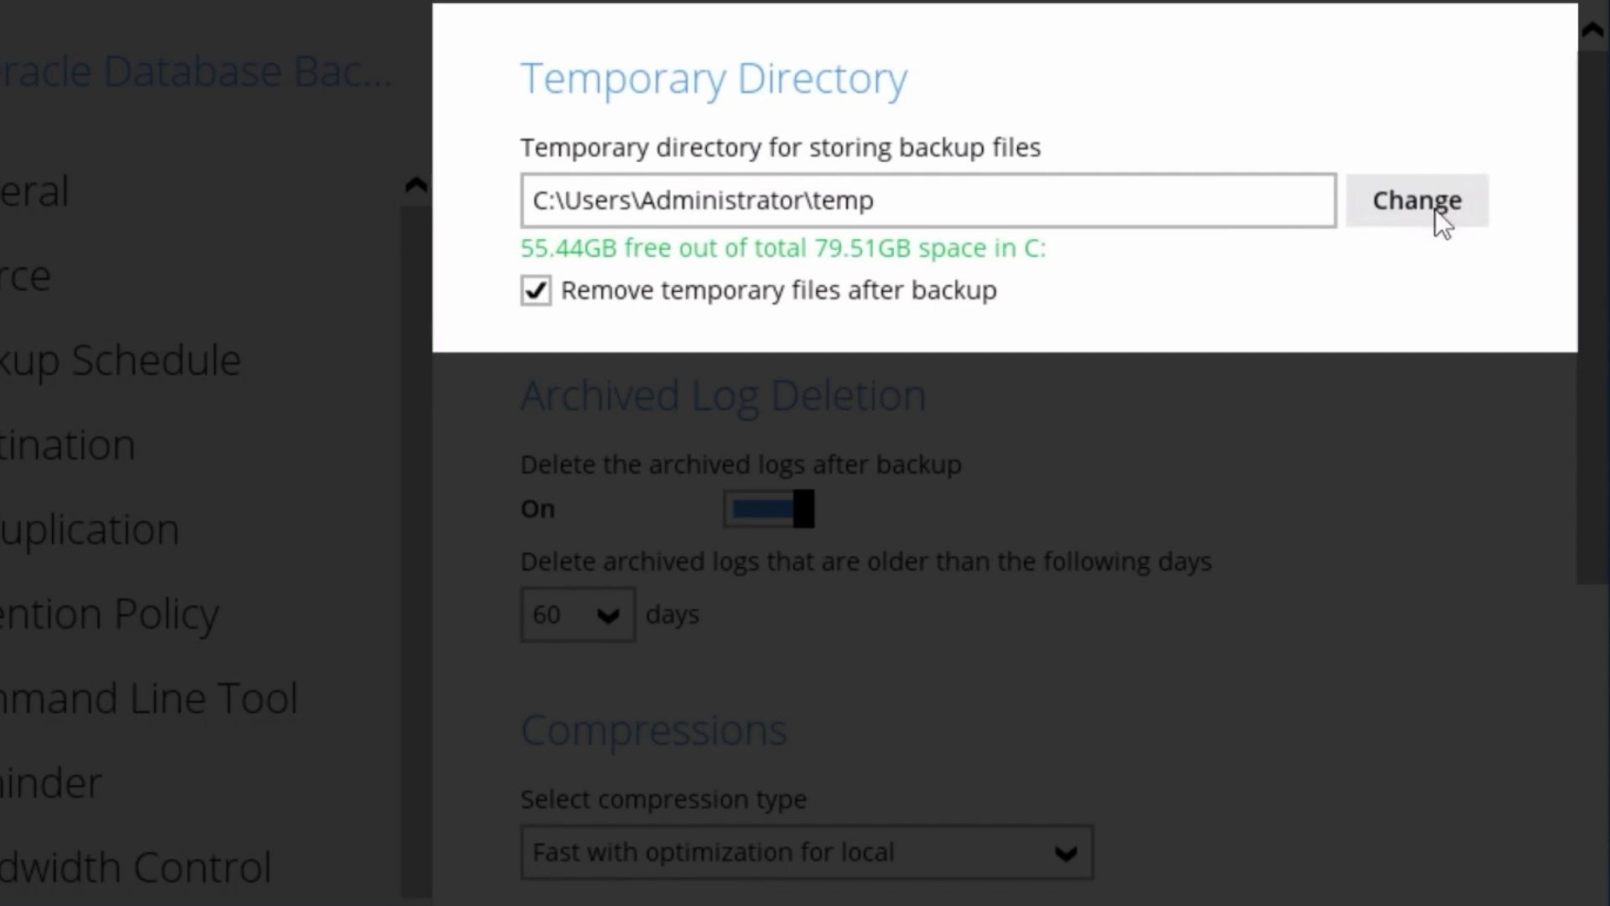
click(1435, 208)
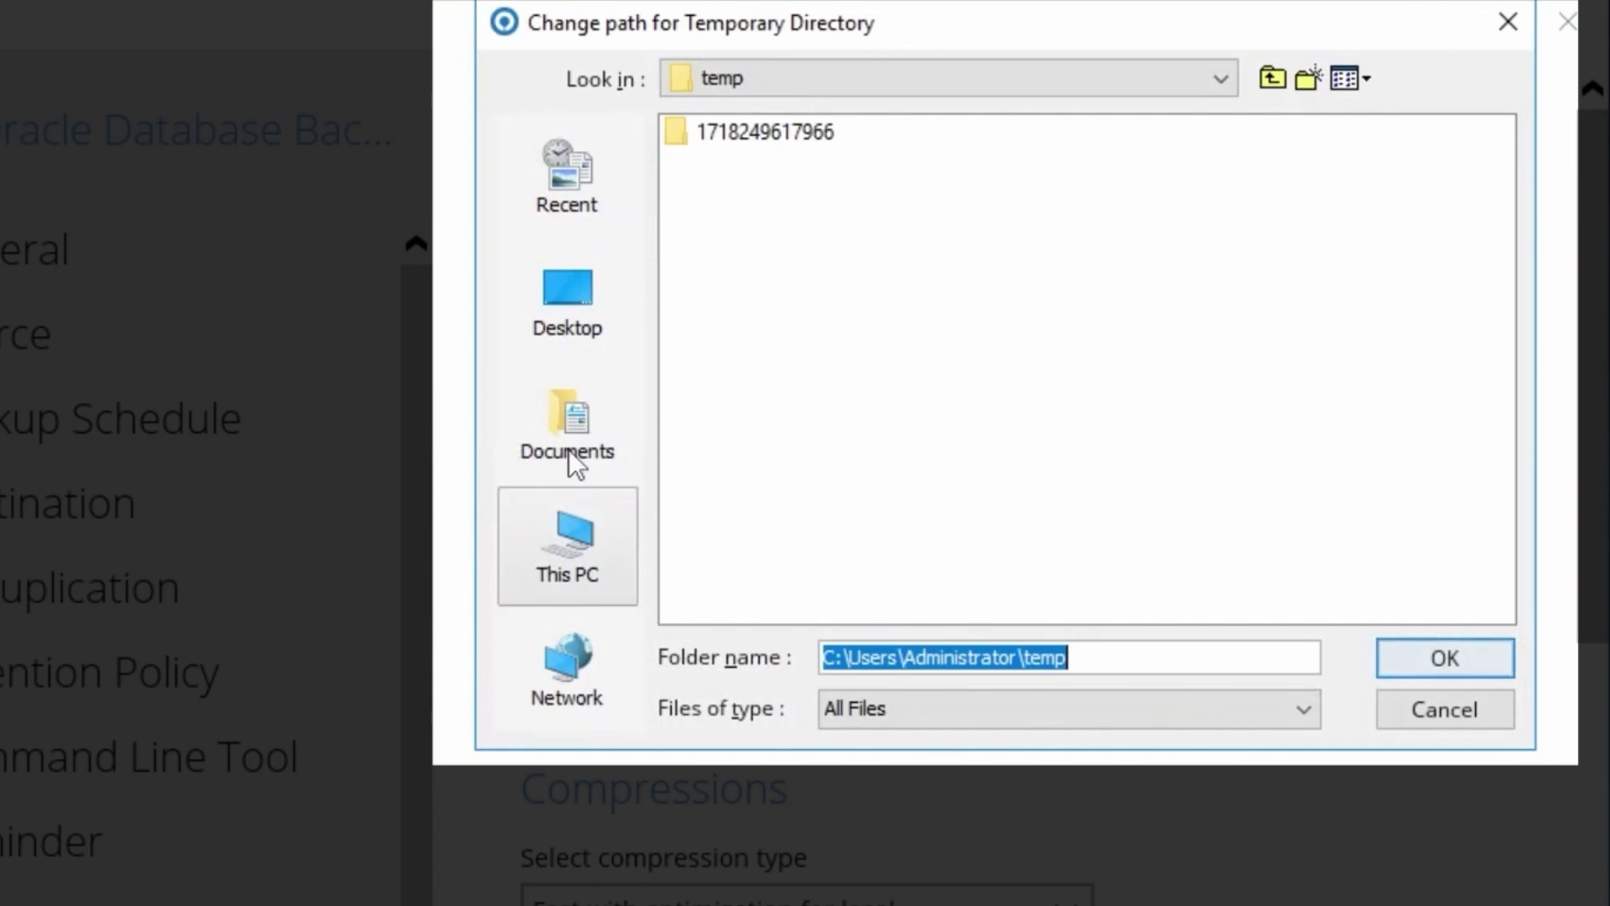
click(567, 535)
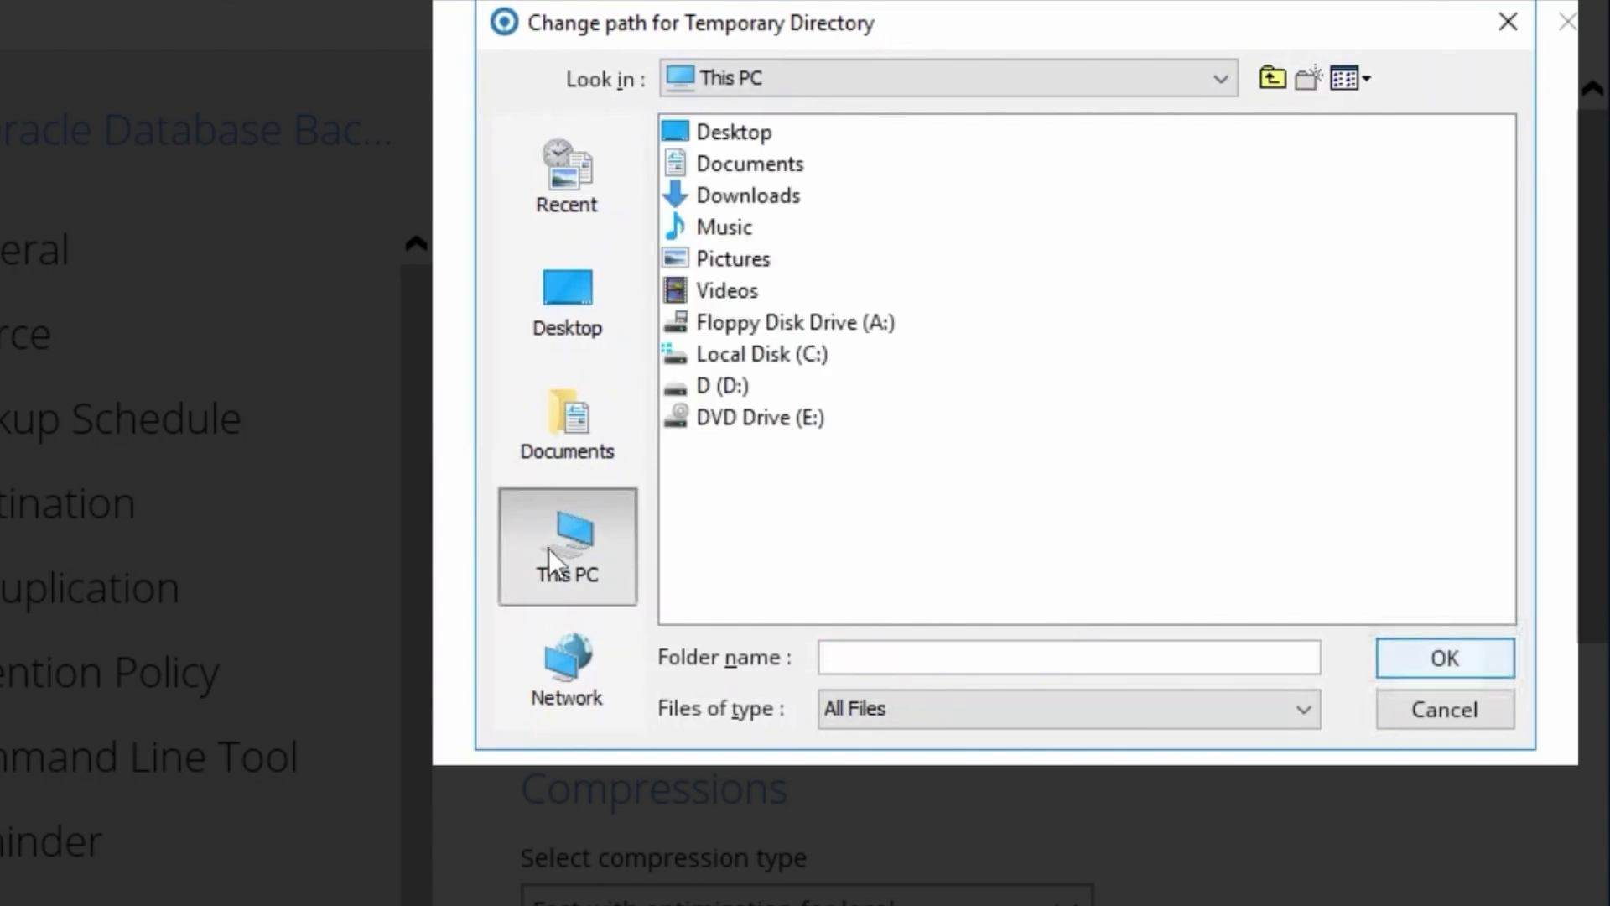
double_click(711, 385)
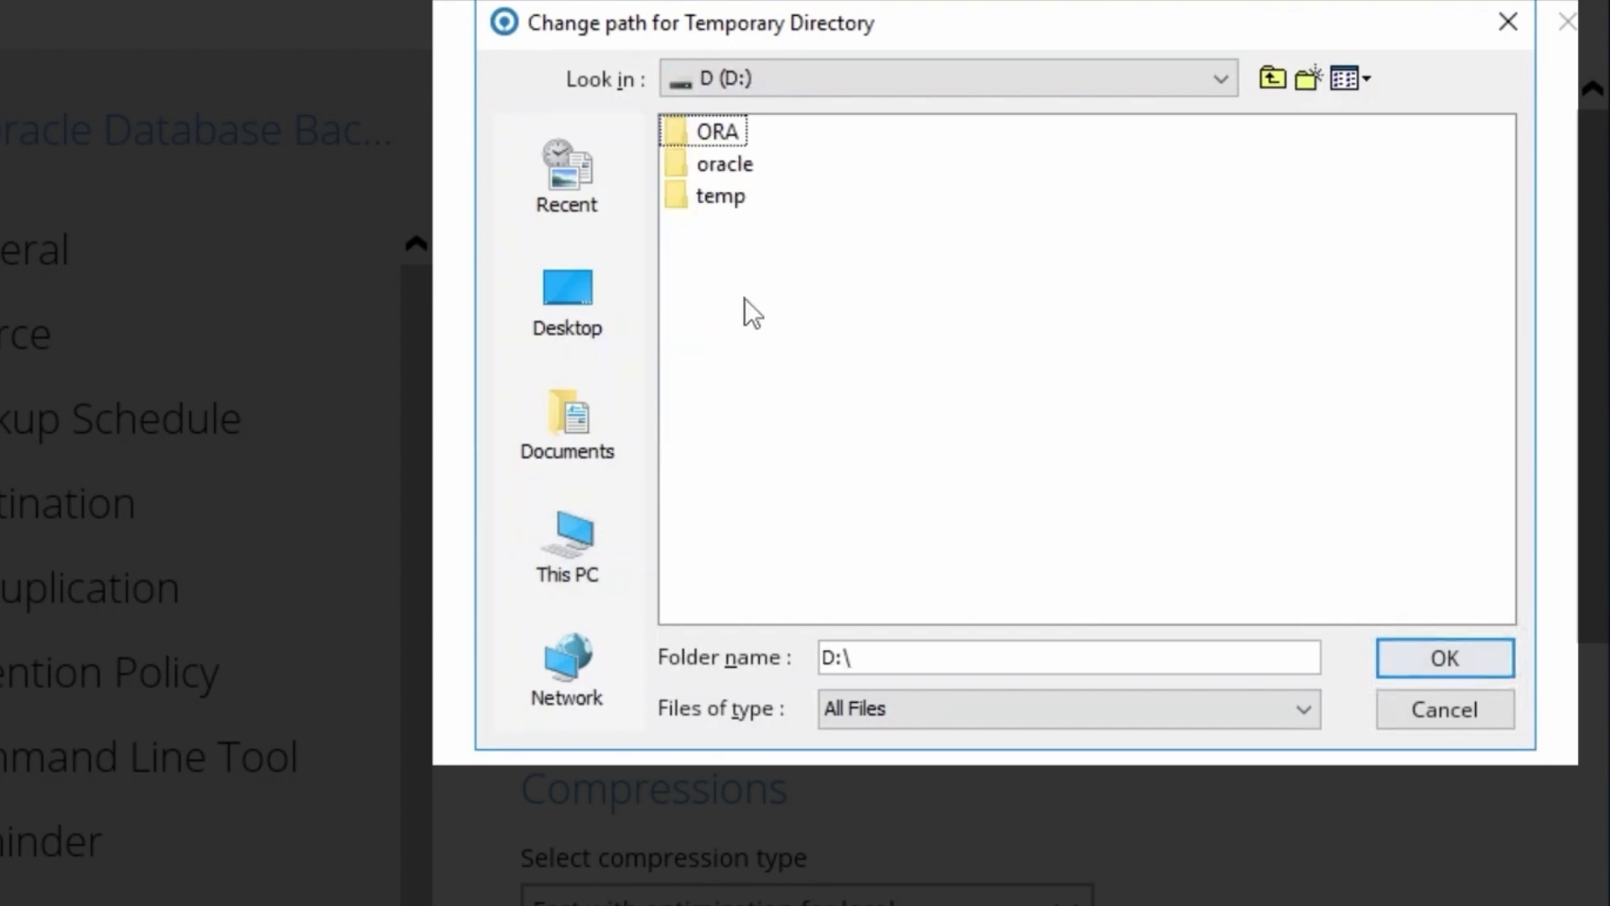
double_click(725, 198)
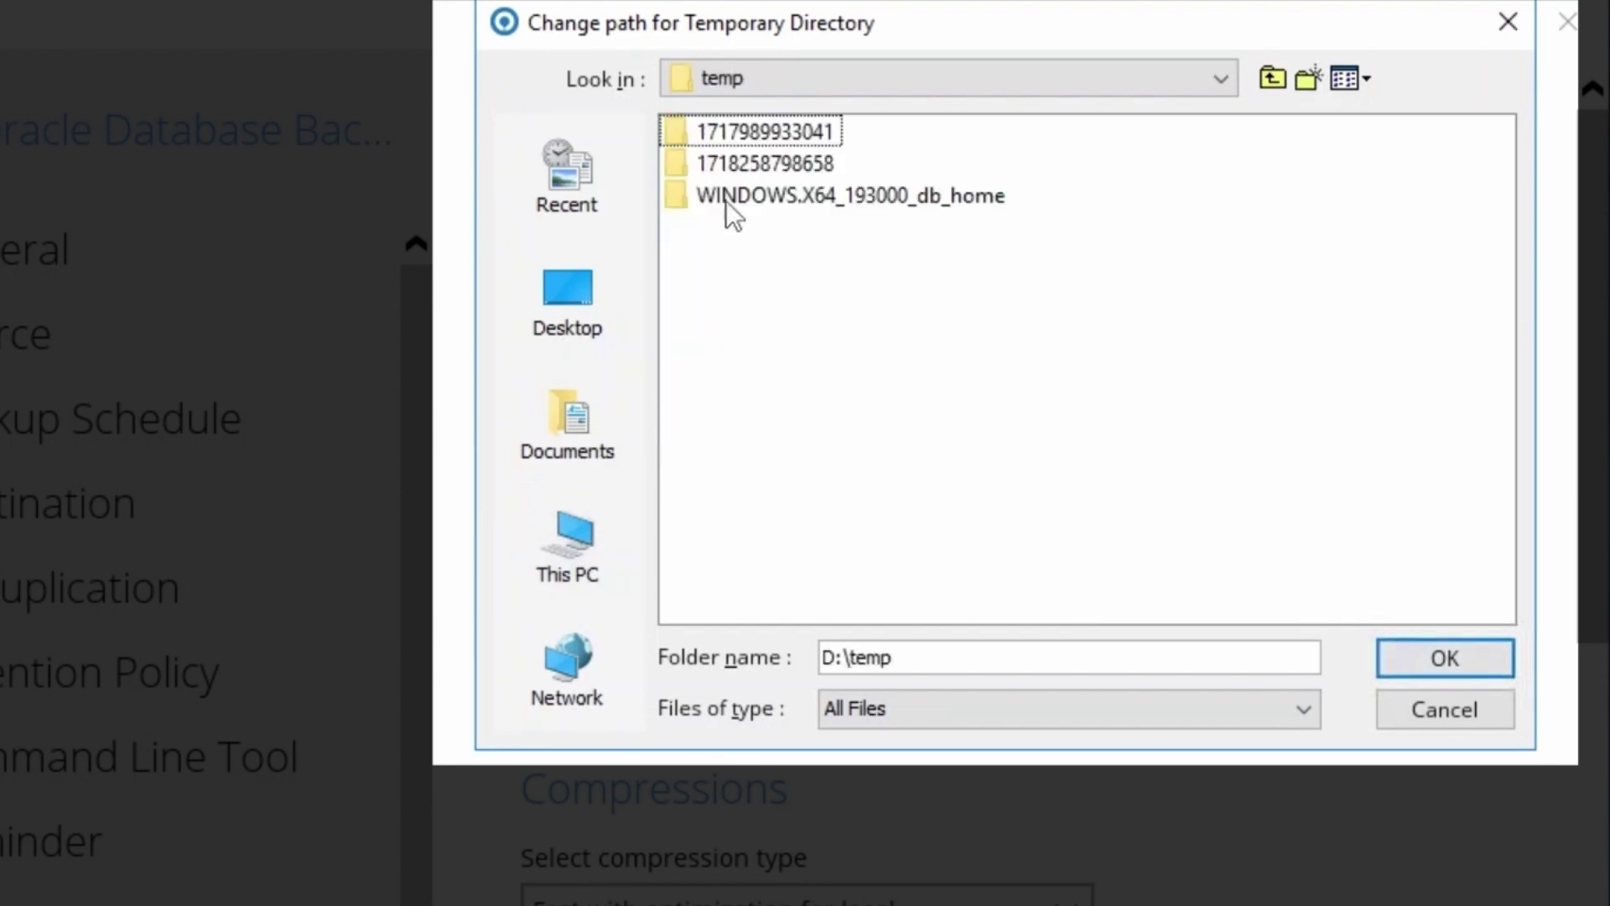
click(1435, 660)
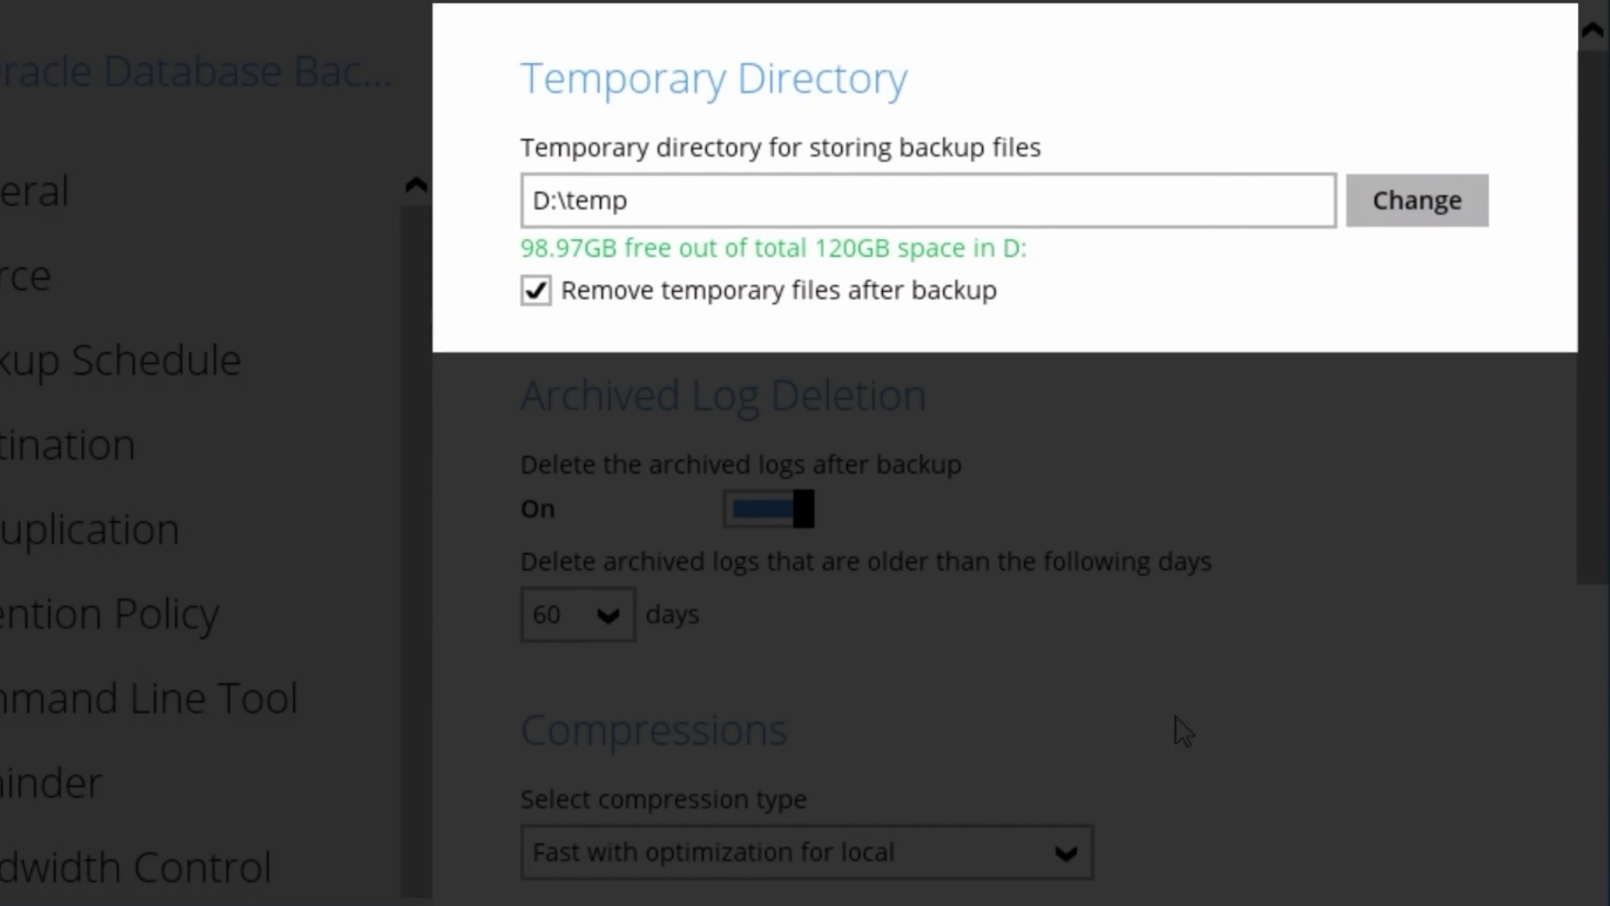
Review the available compression types without changing the selection, and examine the encryption and Recycle Bin settings.
scroll(1181, 716, down, 1)
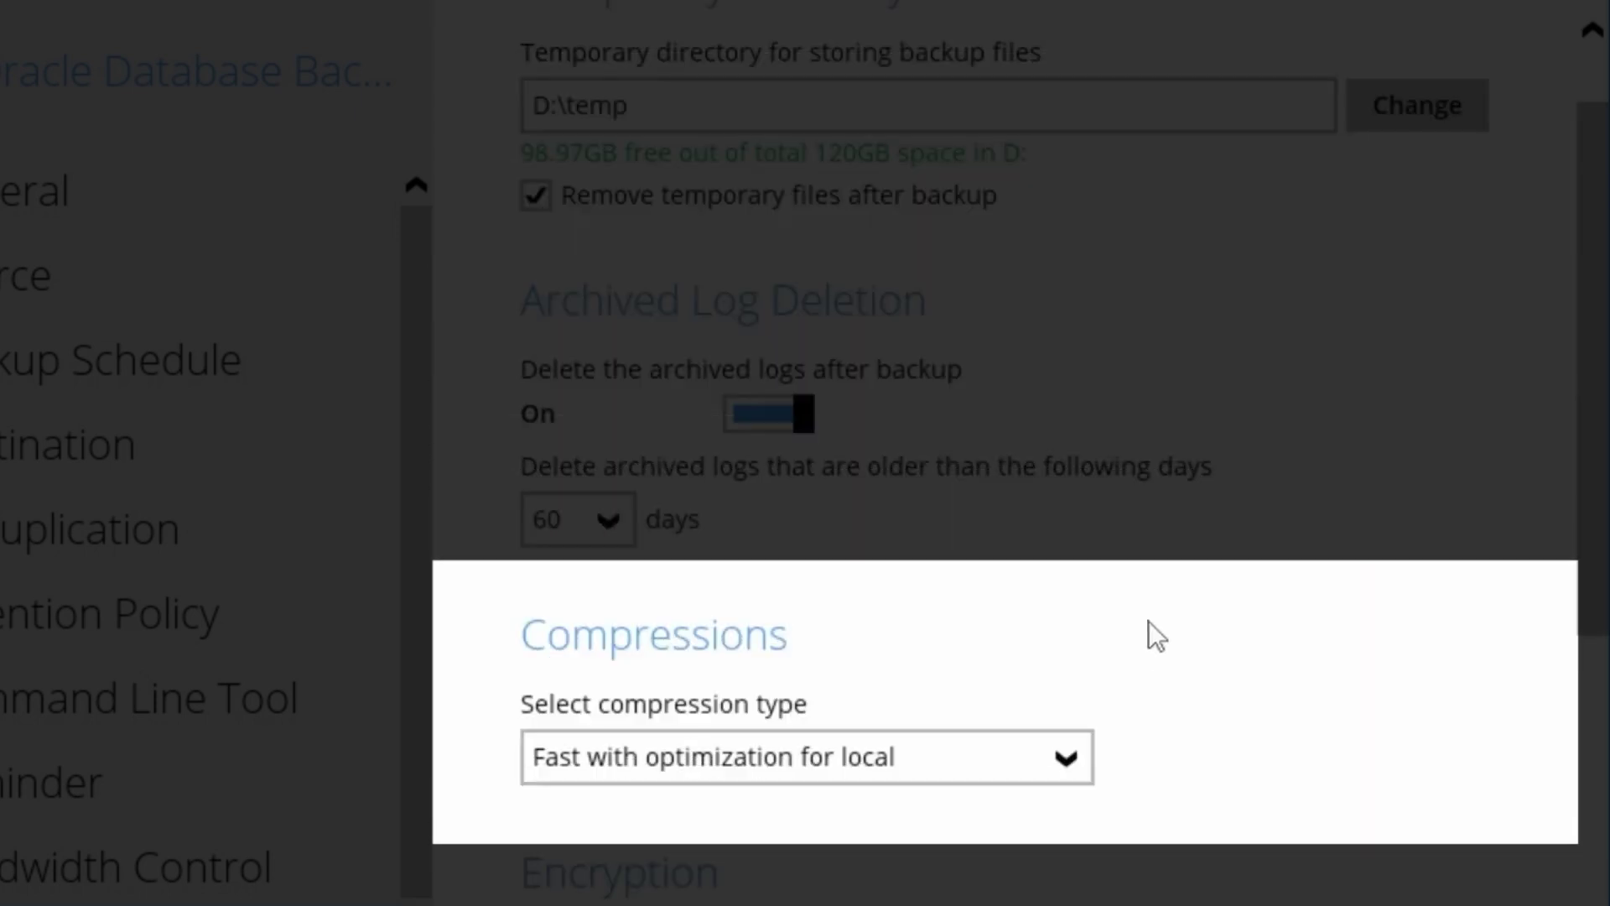
click(1067, 759)
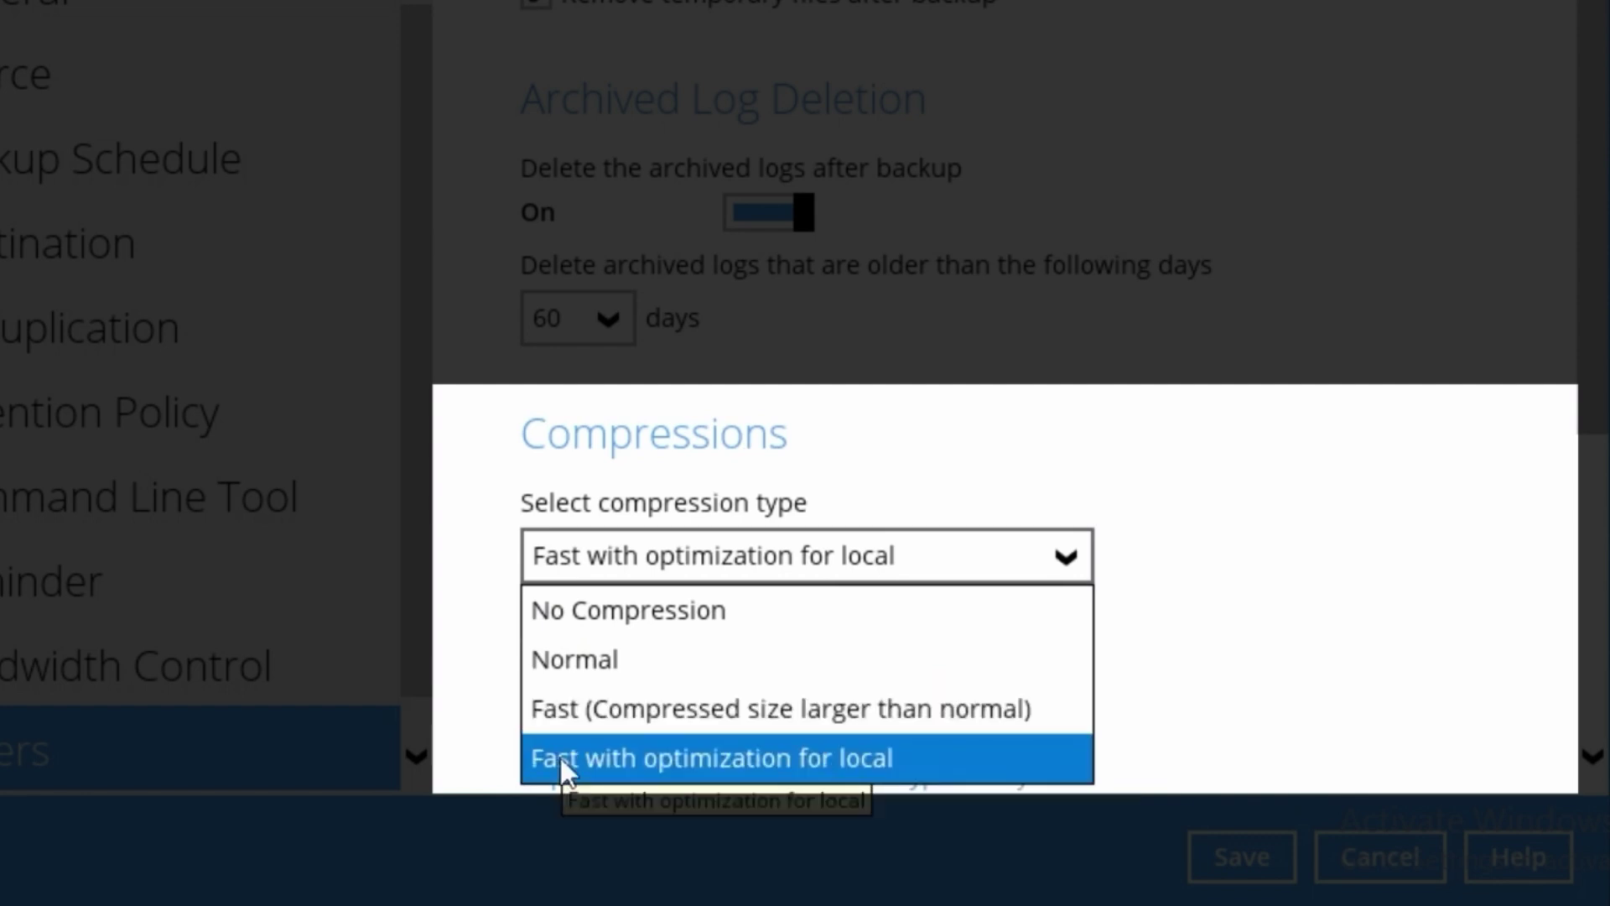
click(1371, 436)
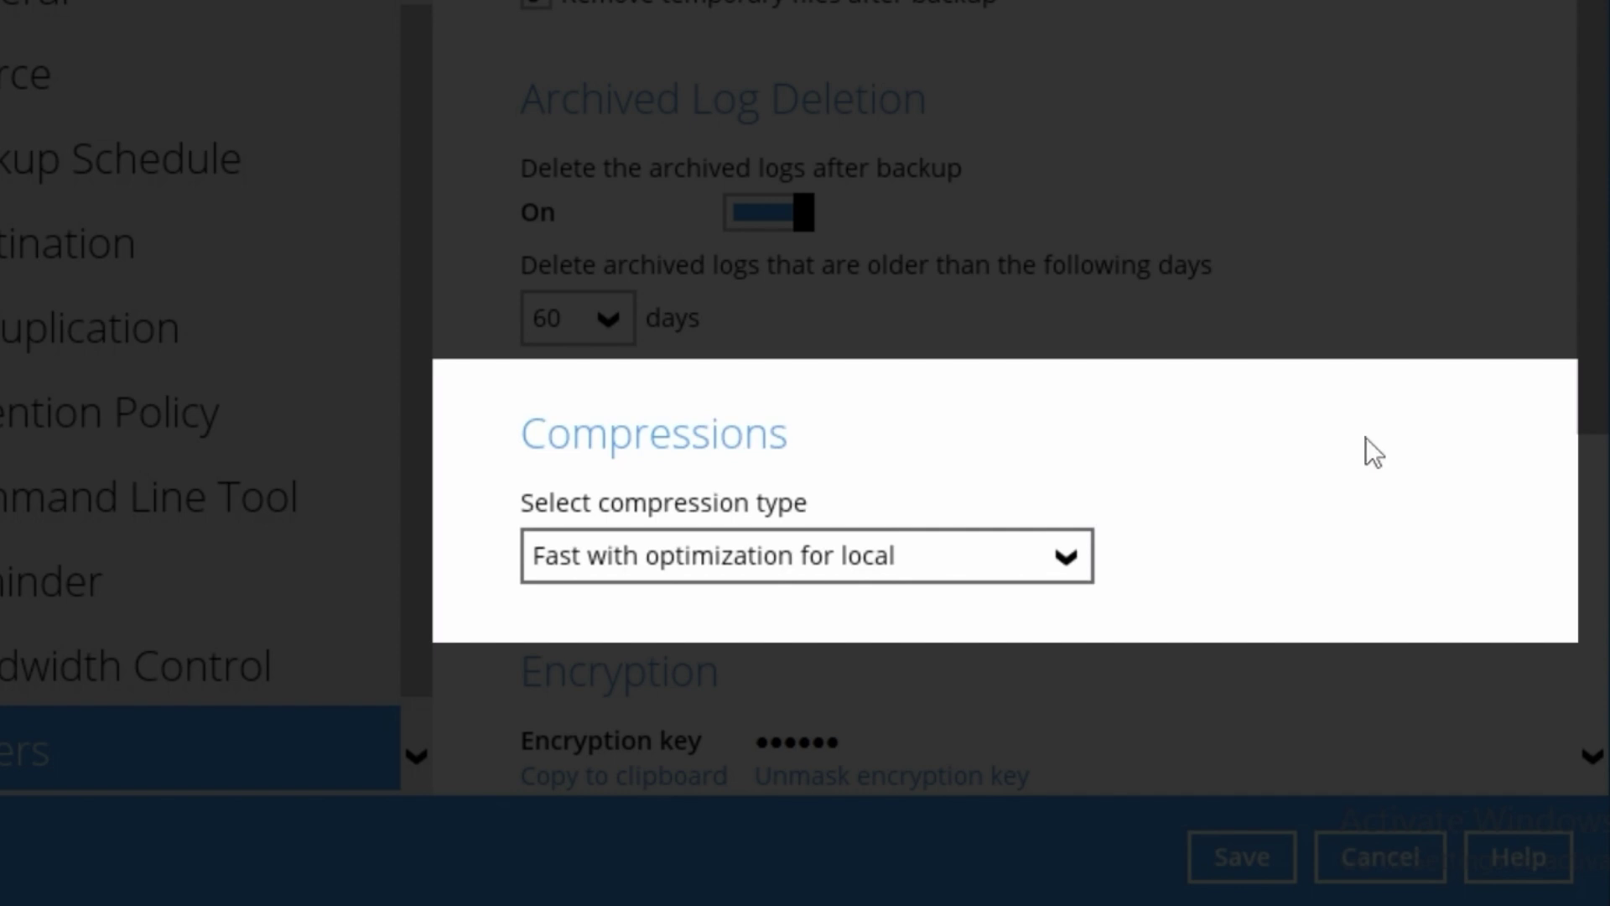
scroll(1215, 436, down, 5)
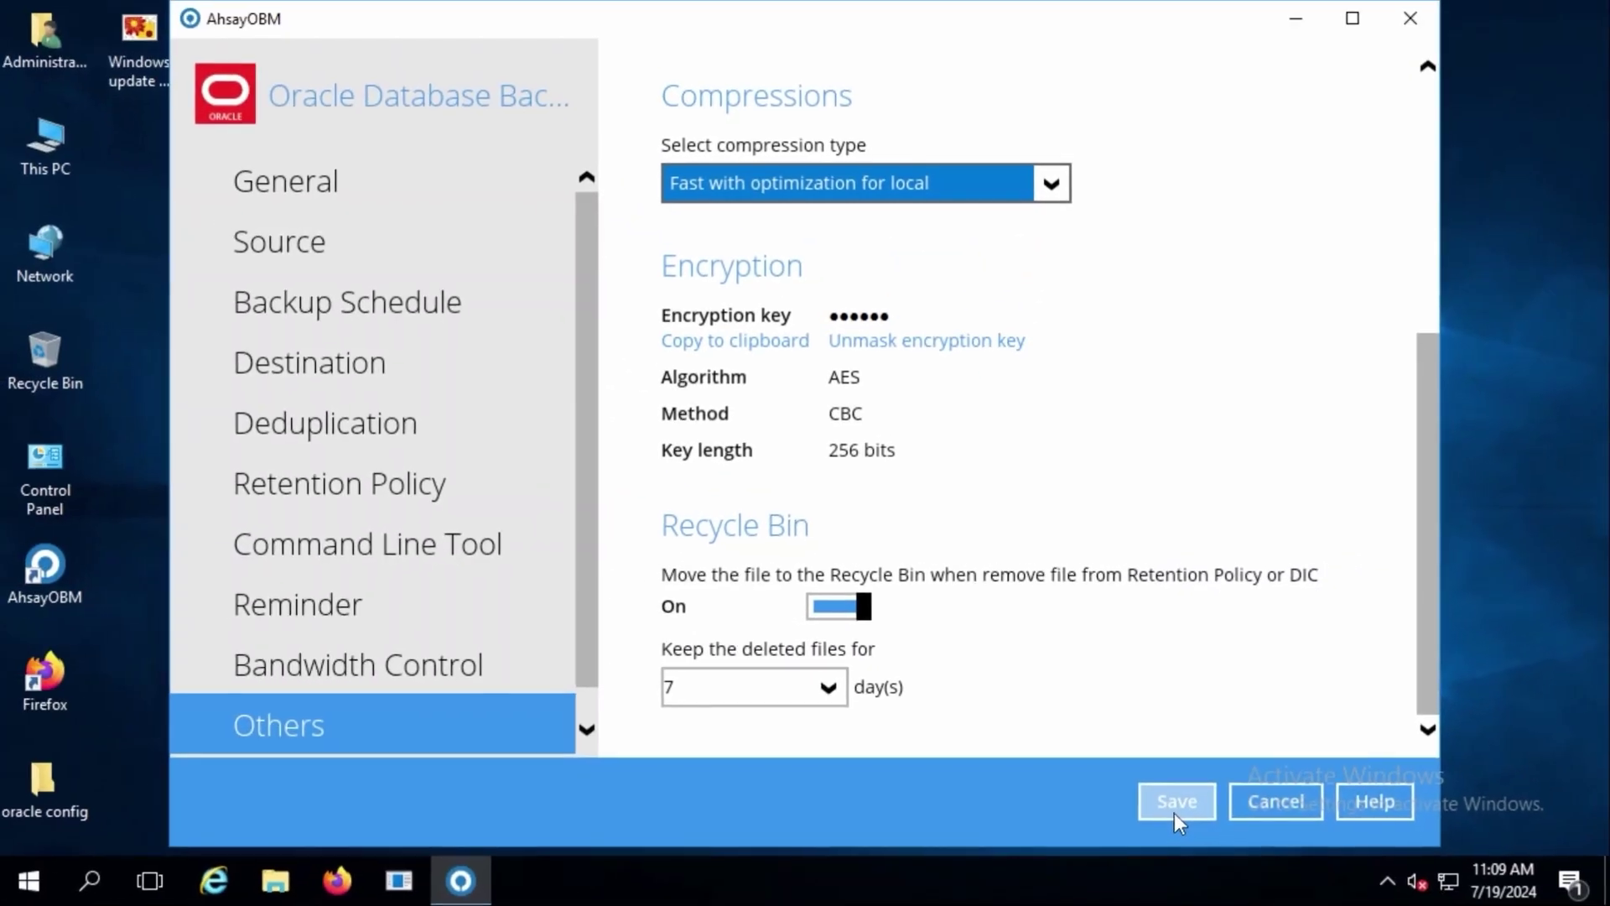
Save the backup set's settings and open the backup options for the Oracle Database Backup set.
click(1175, 812)
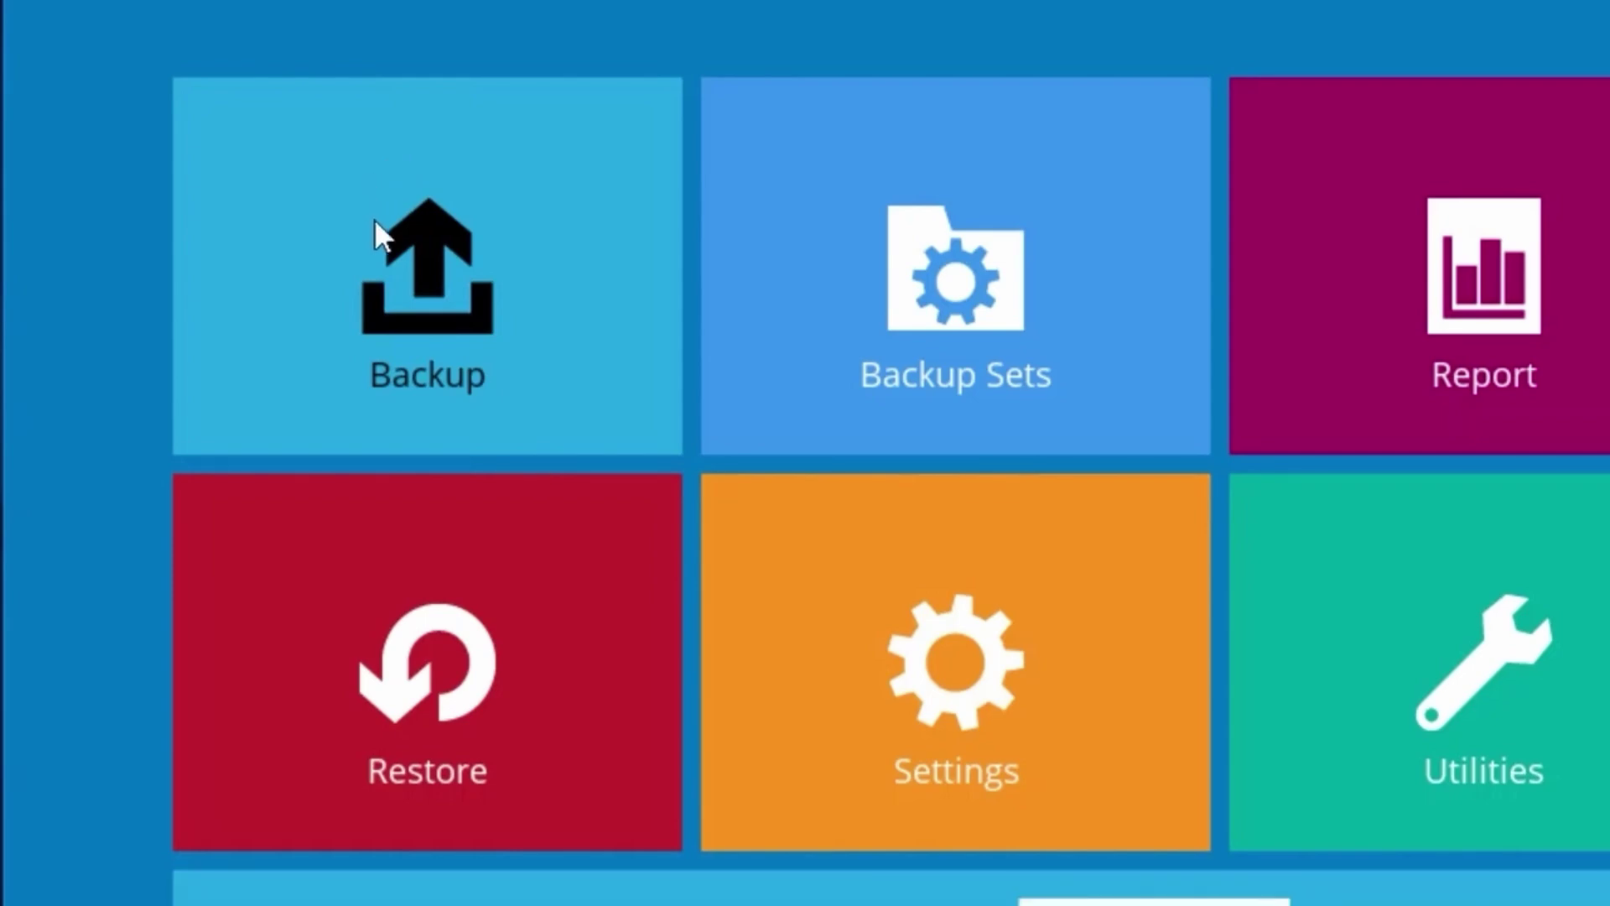
click(376, 224)
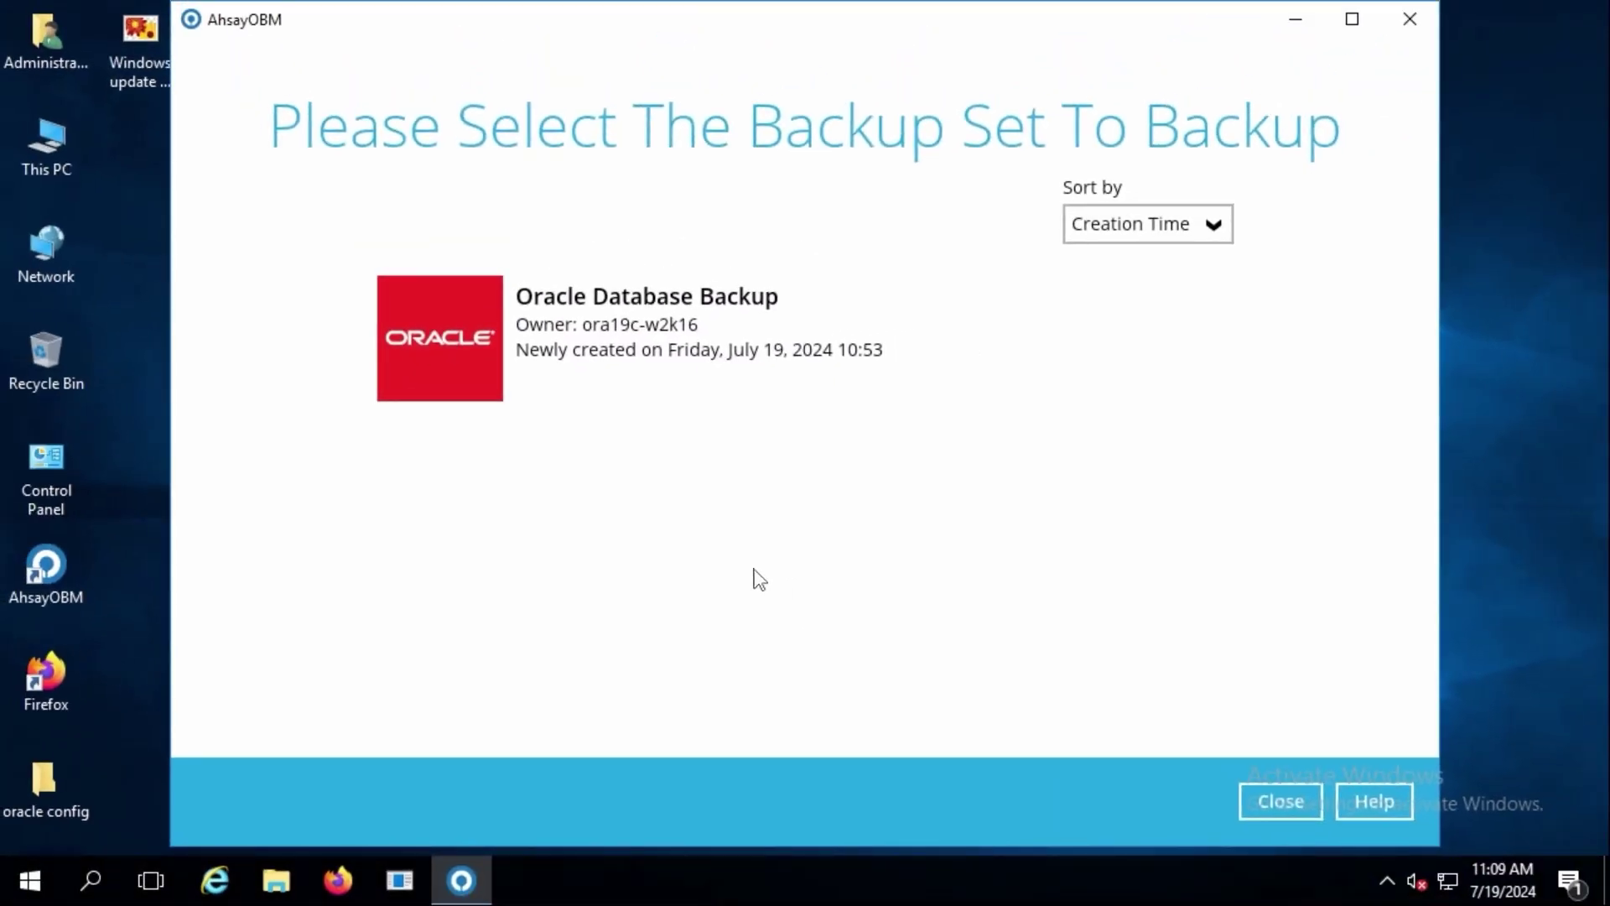
click(657, 353)
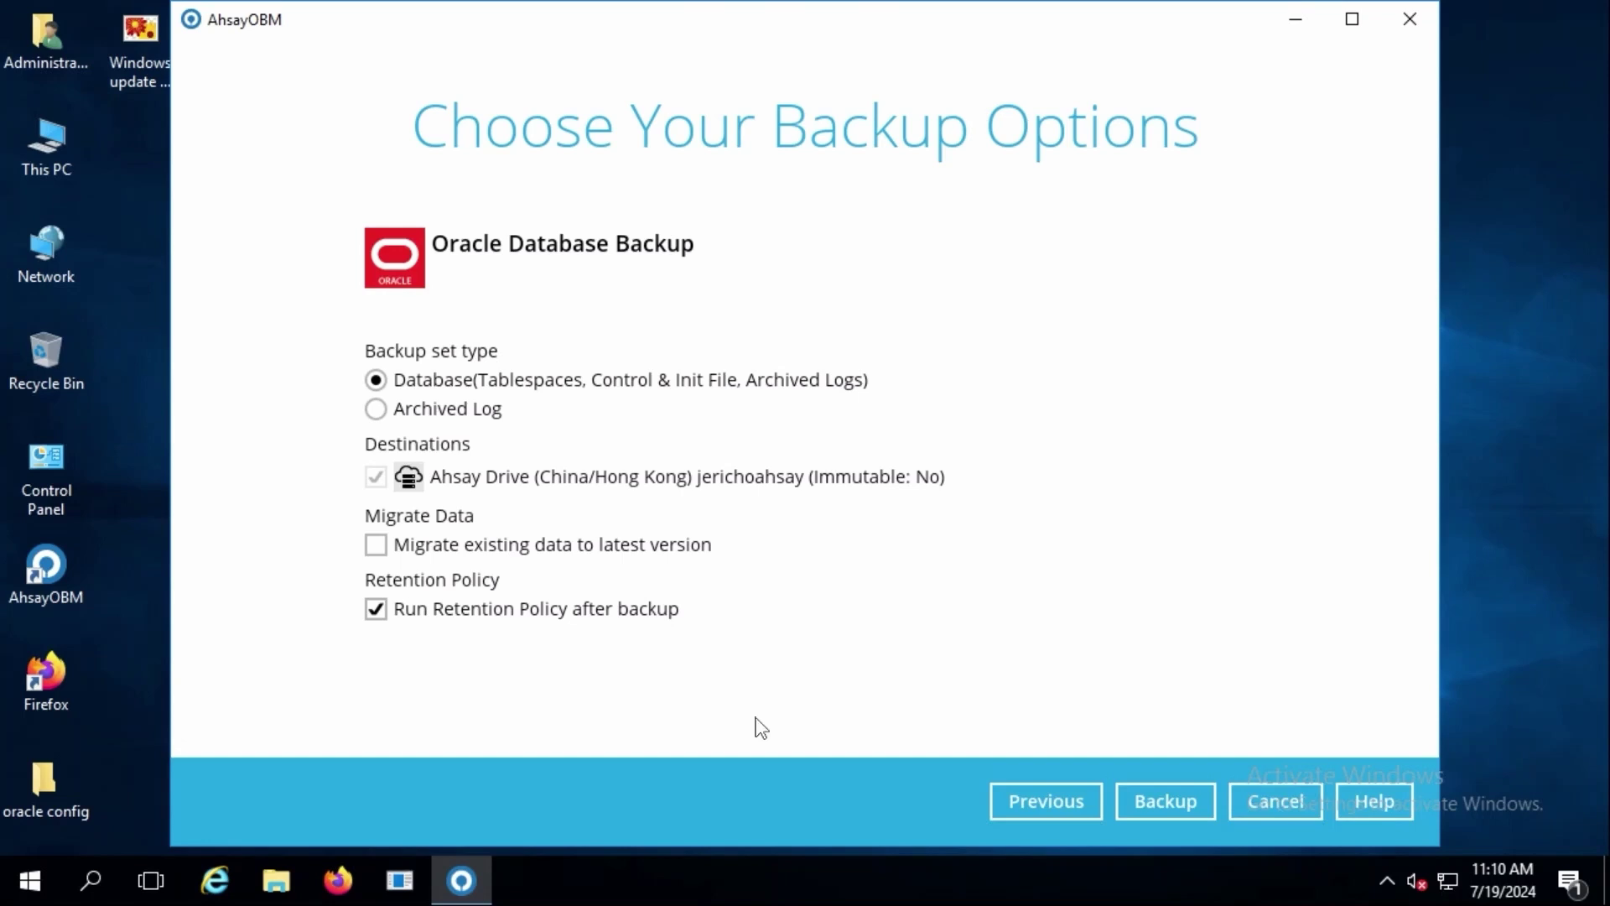